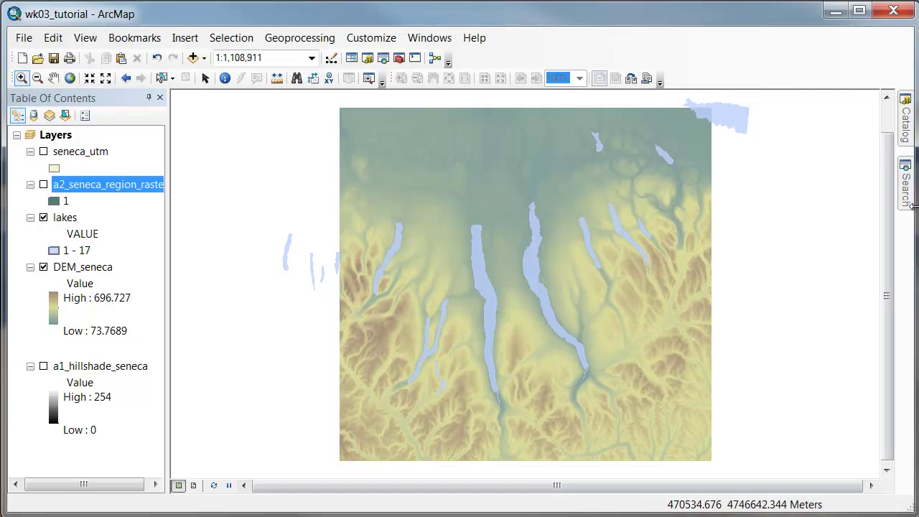
# Drag NYCropland_2010 from wk03_tutorial.gdb in the Catalog onto the map
pyautogui.click(909, 196)
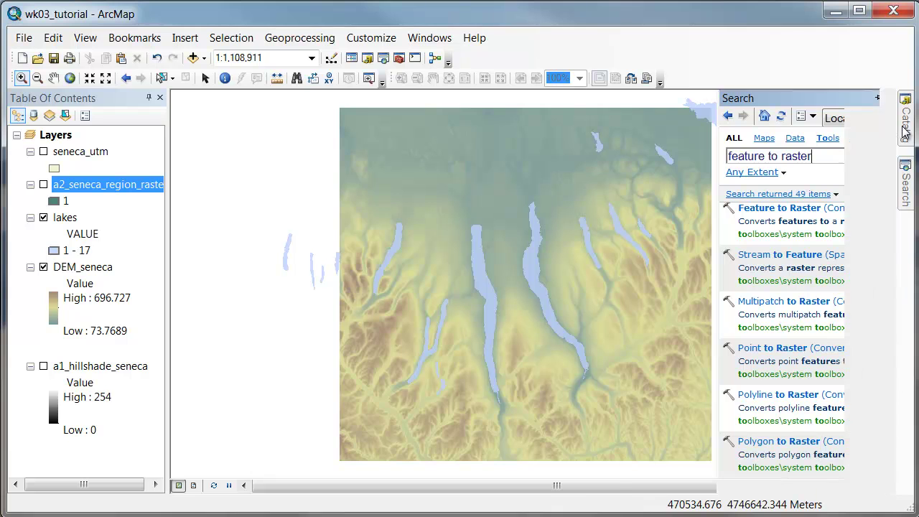
pyautogui.click(905, 131)
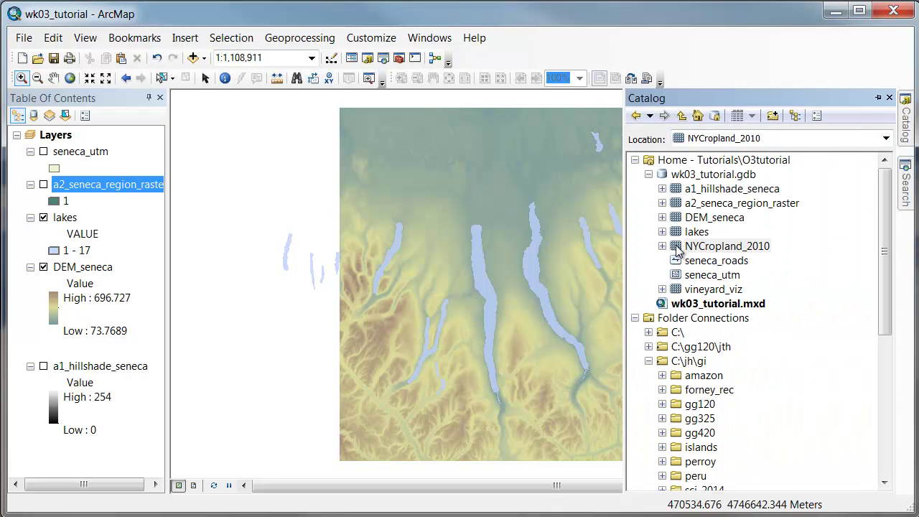
pyautogui.moveTo(677, 250)
pyautogui.mouseDown()
pyautogui.moveTo(503, 236)
pyautogui.moveTo(548, 242)
pyautogui.mouseUp()
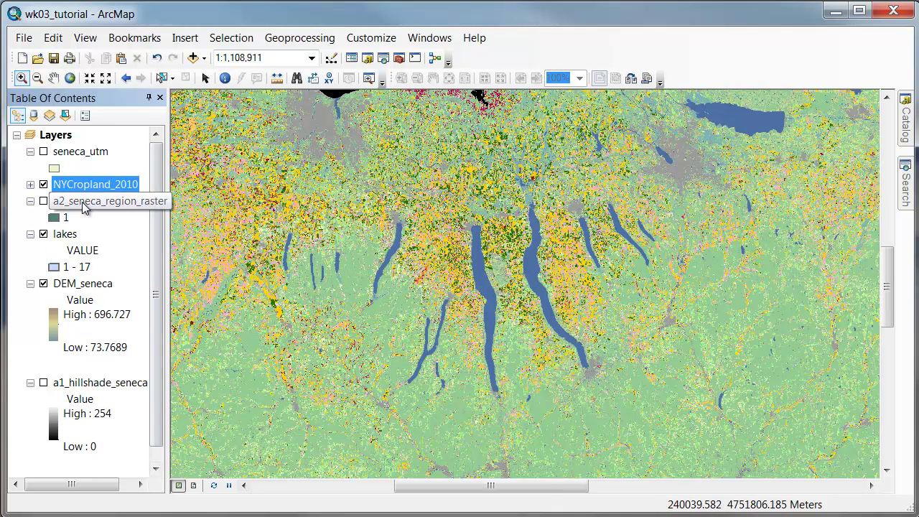
# Put a2_seneca_region_raster above NYCropland_2010, view full extent, then hide it and zoom to the Finger Lakes
pyautogui.moveTo(82, 206); pyautogui.dragTo(84, 174)
pyautogui.moveTo(92, 488); pyautogui.dragTo(33, 486)
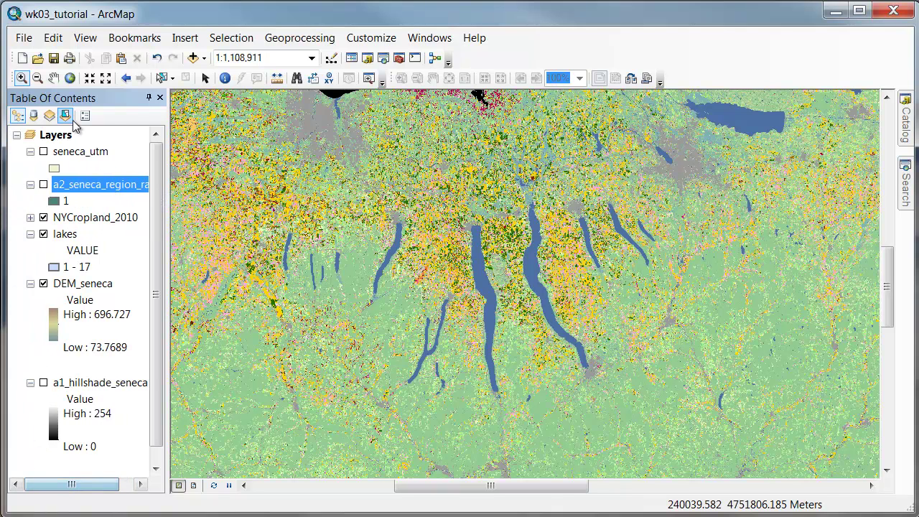
pyautogui.click(43, 184)
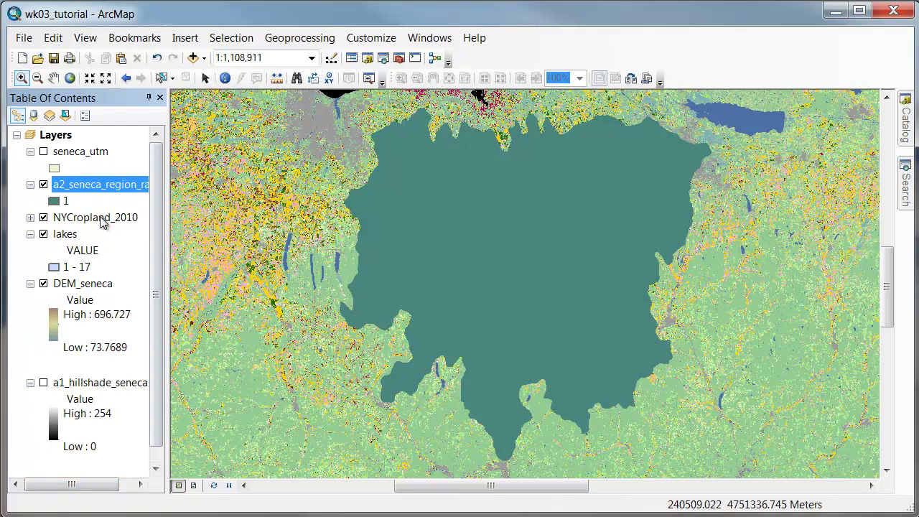
pyautogui.click(70, 79)
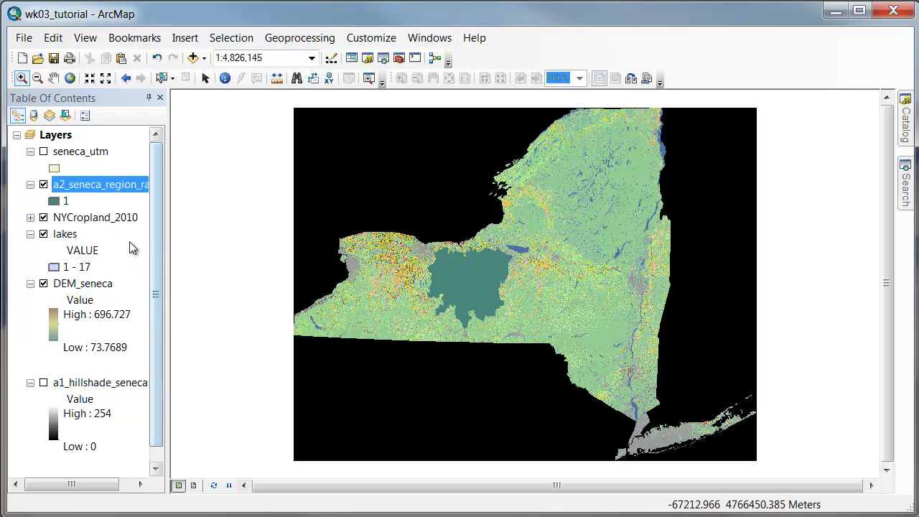
pyautogui.click(43, 185)
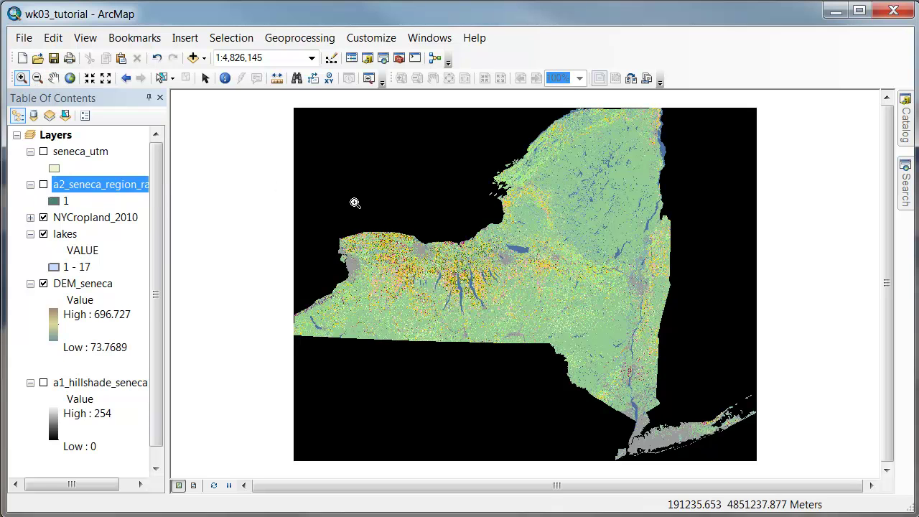
pyautogui.moveTo(447, 249); pyautogui.dragTo(483, 292)
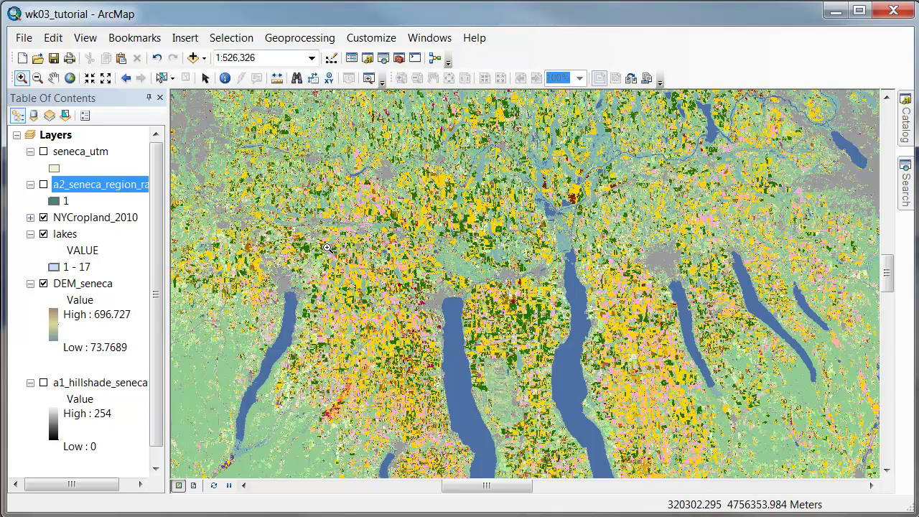
pyautogui.click(30, 218)
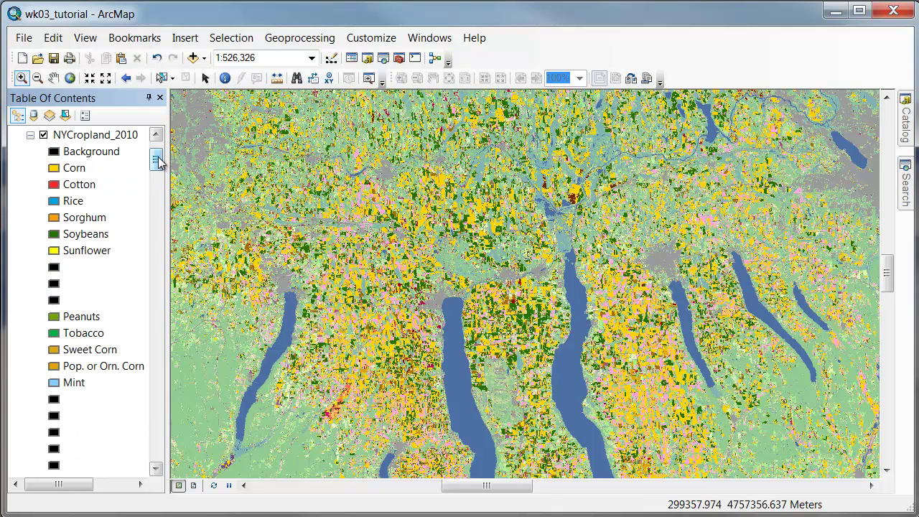
pyautogui.moveTo(158, 162); pyautogui.dragTo(159, 228)
pyautogui.click(81, 416)
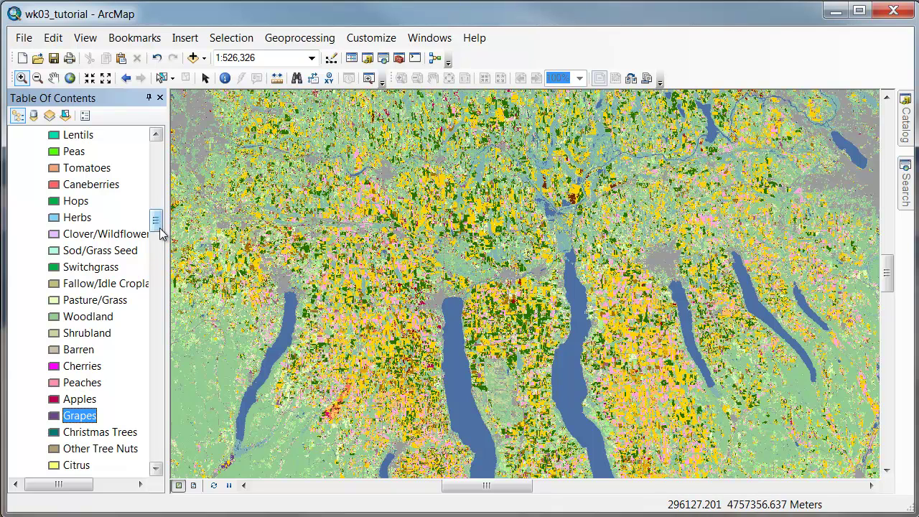
pyautogui.moveTo(159, 229); pyautogui.dragTo(159, 143)
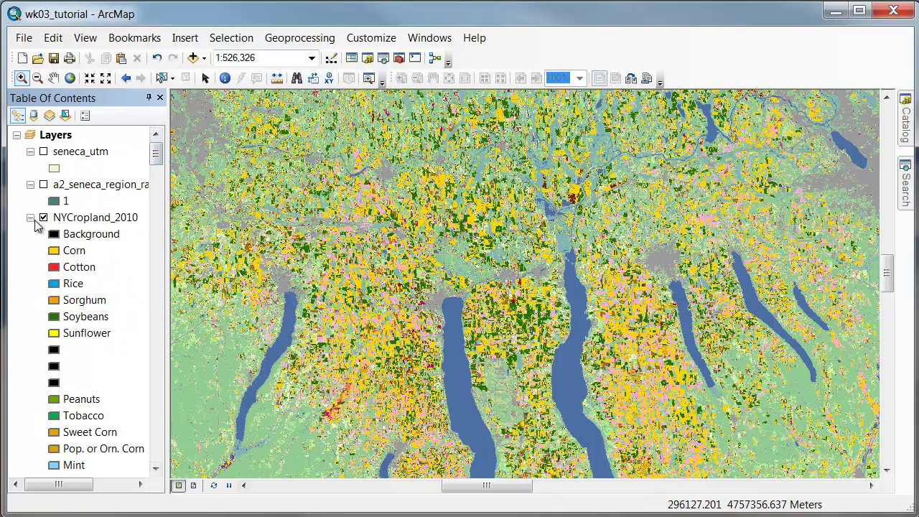
pyautogui.moveTo(156, 160)
pyautogui.mouseDown()
pyautogui.moveTo(158, 211)
pyautogui.moveTo(159, 147)
pyautogui.mouseUp()
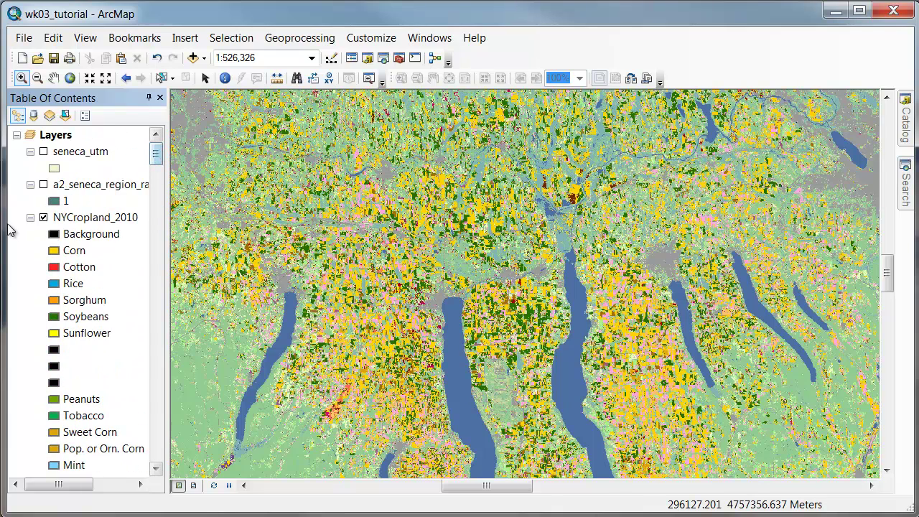
pyautogui.click(30, 218)
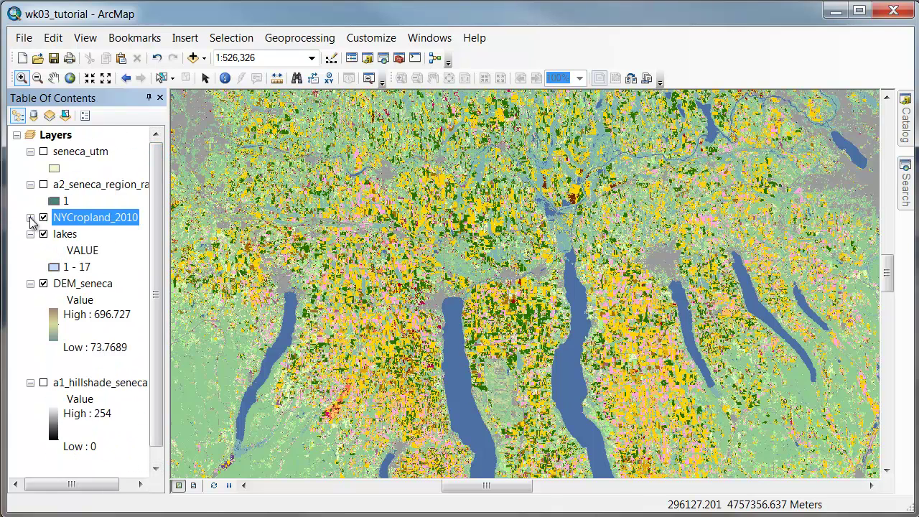
# Compare NYCropland_2010's 30 m cell size with DEM_seneca's roughly 27.09 m cells in their source properties
pyautogui.rightClick(119, 219)
pyautogui.click(130, 465)
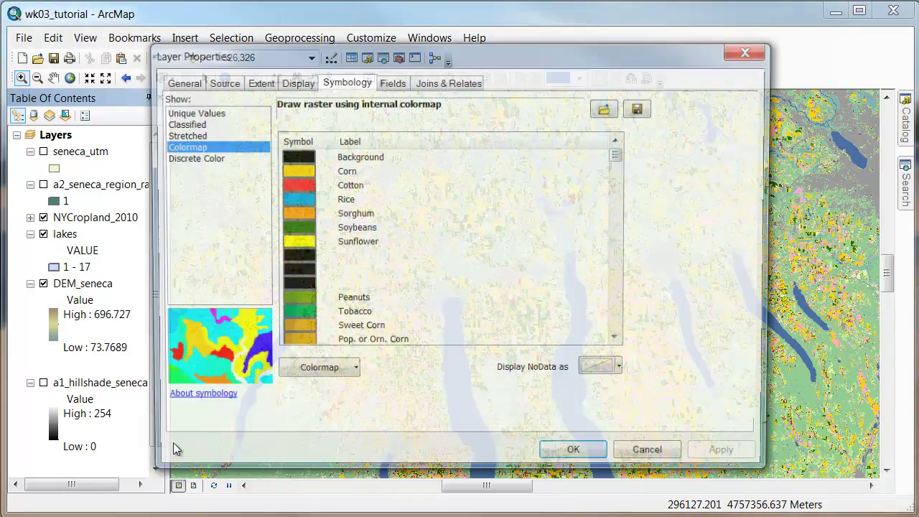
pyautogui.click(220, 82)
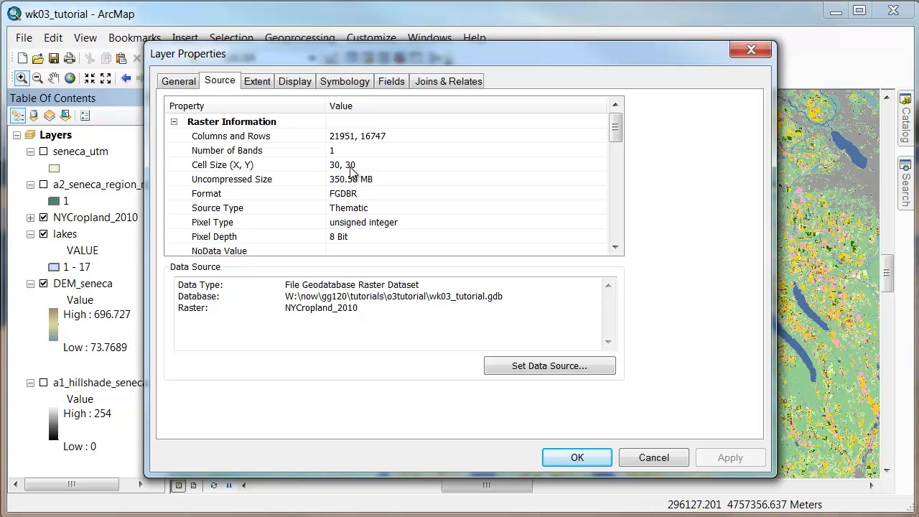
pyautogui.click(654, 457)
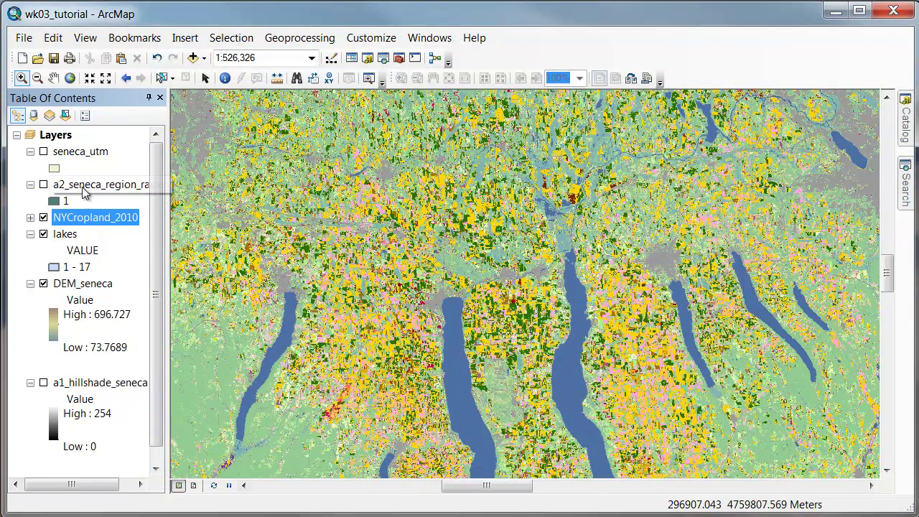
pyautogui.rightClick(78, 284)
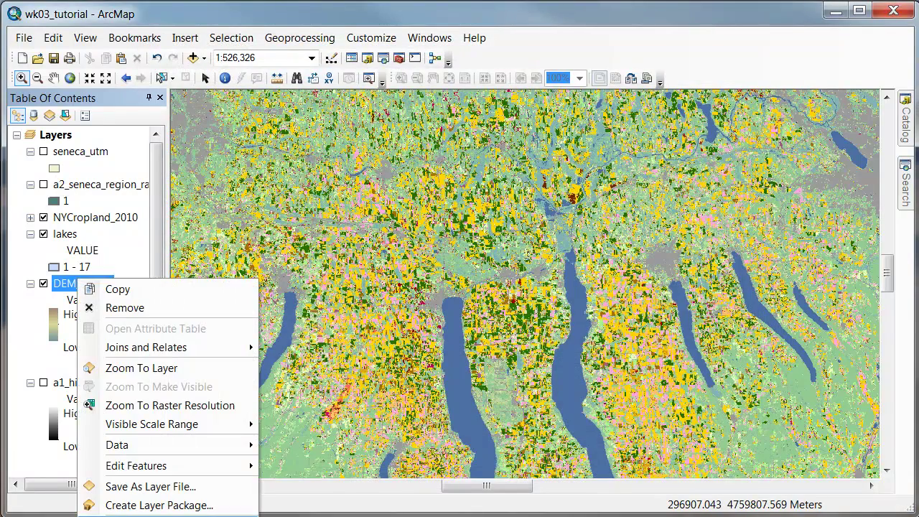
pyautogui.click(122, 514)
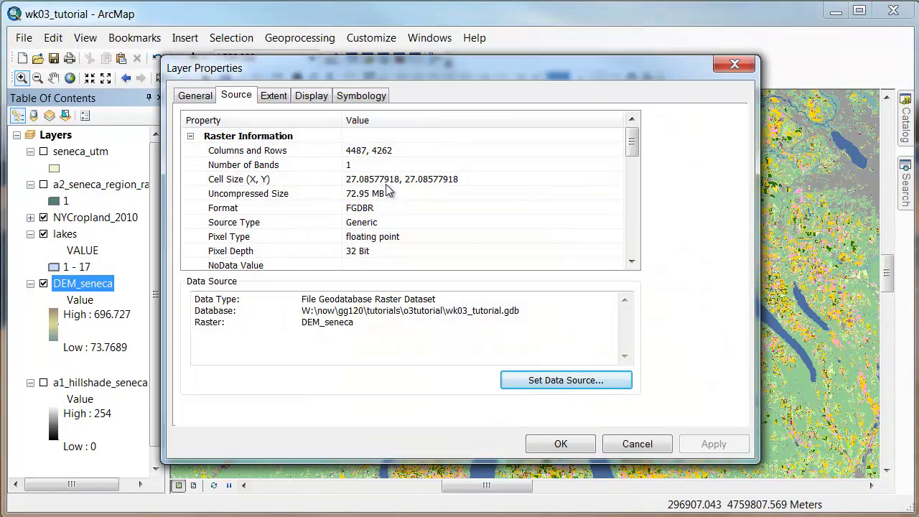
pyautogui.click(638, 443)
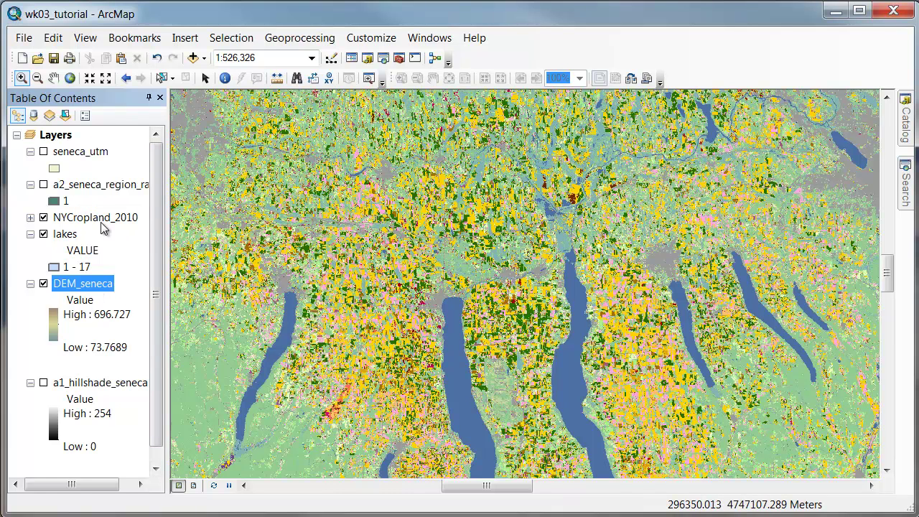
# Expand the NYCropland_2010 crop class legend in the Table of Contents
pyautogui.click(29, 218)
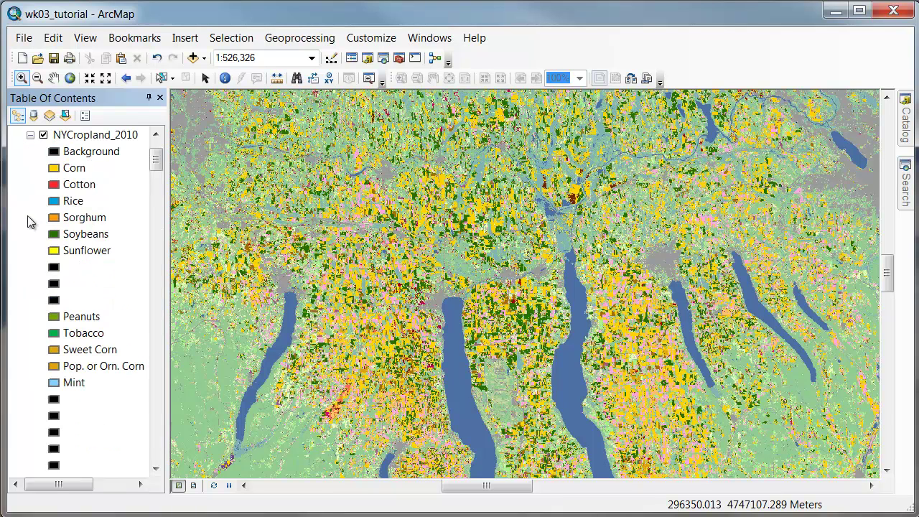
pyautogui.click(30, 135)
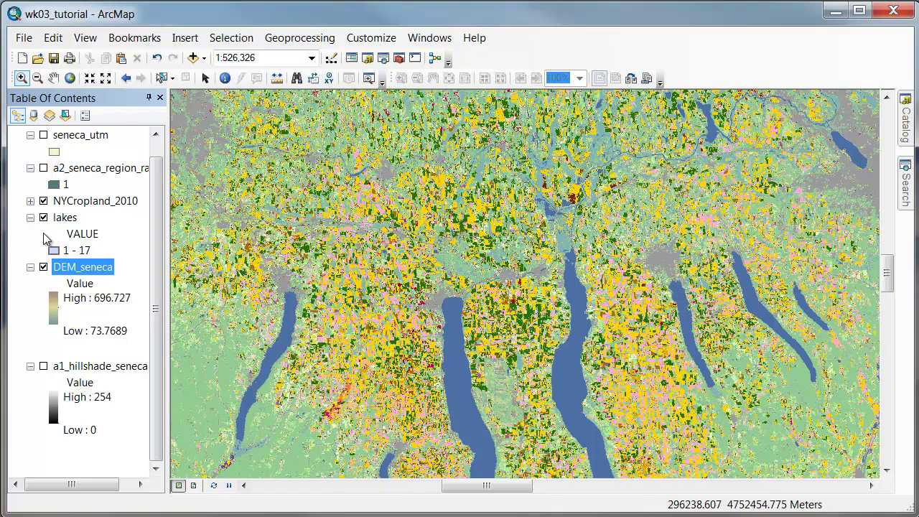
pyautogui.click(31, 201)
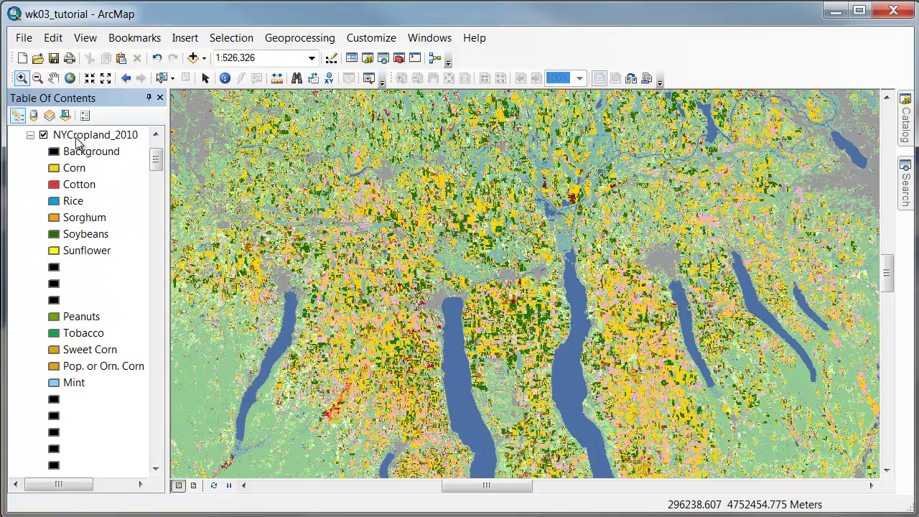
# Symbolize NYCropland_2010 by unique Class_Name values, remove every class, and show only <all other values>
pyautogui.doubleClick(77, 138)
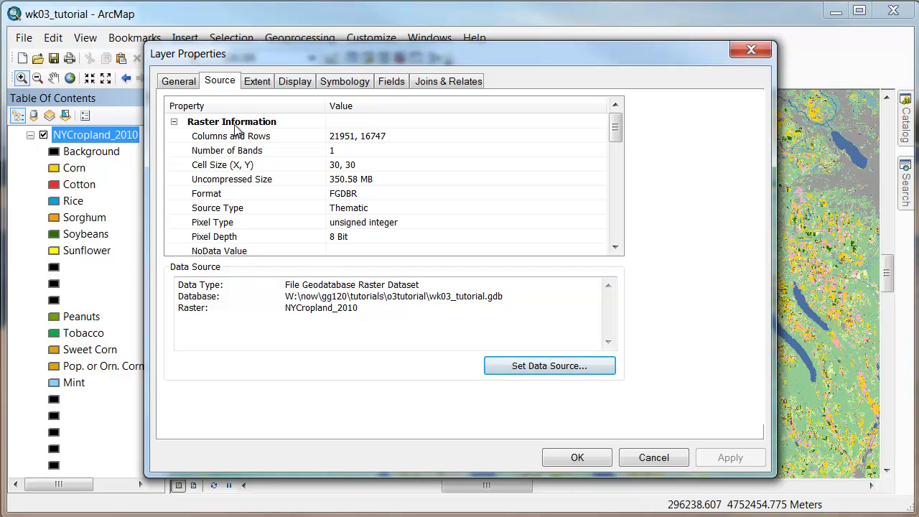
pyautogui.click(333, 85)
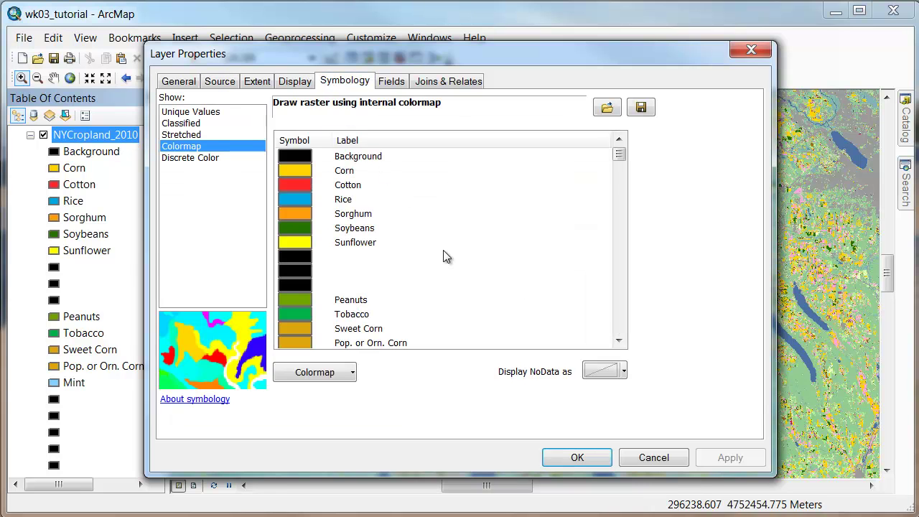
pyautogui.click(192, 113)
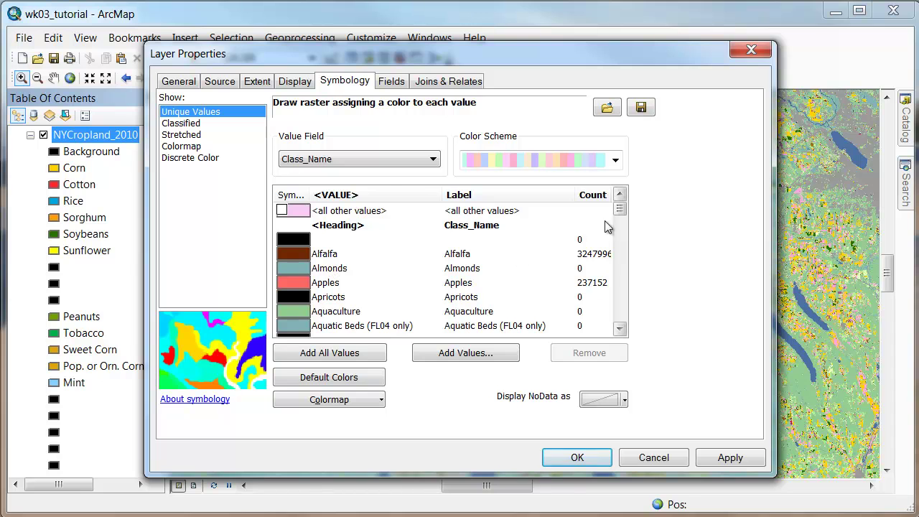
pyautogui.click(312, 244)
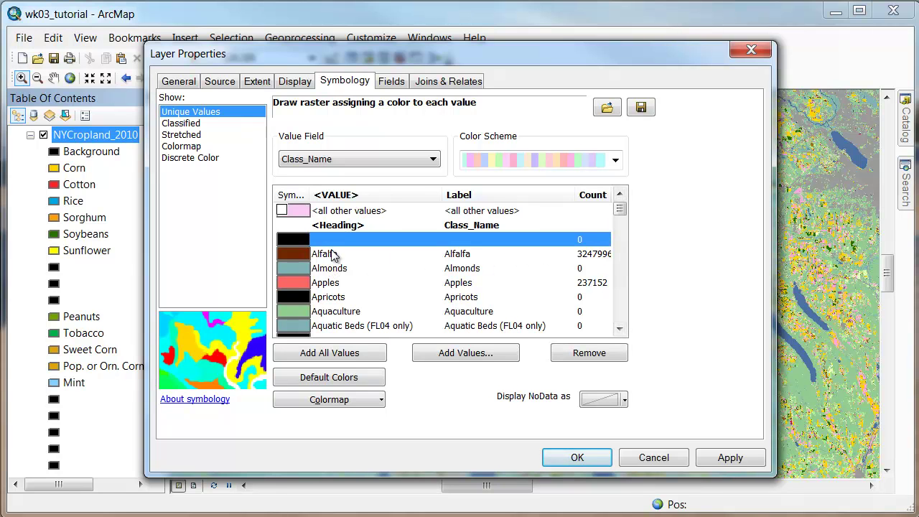
pyautogui.moveTo(620, 213); pyautogui.dragTo(621, 316)
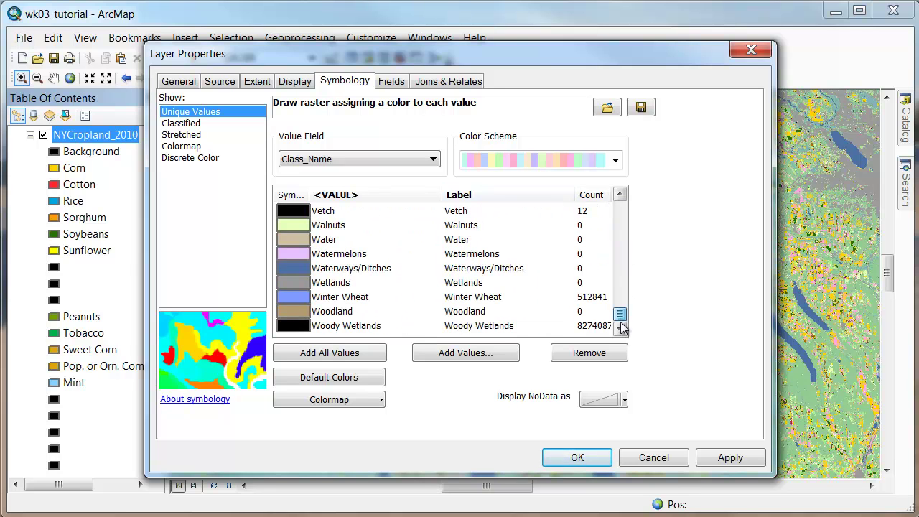
pyautogui.keyDown('shift'); pyautogui.click(359, 327); pyautogui.keyUp('shift')
pyautogui.click(585, 353)
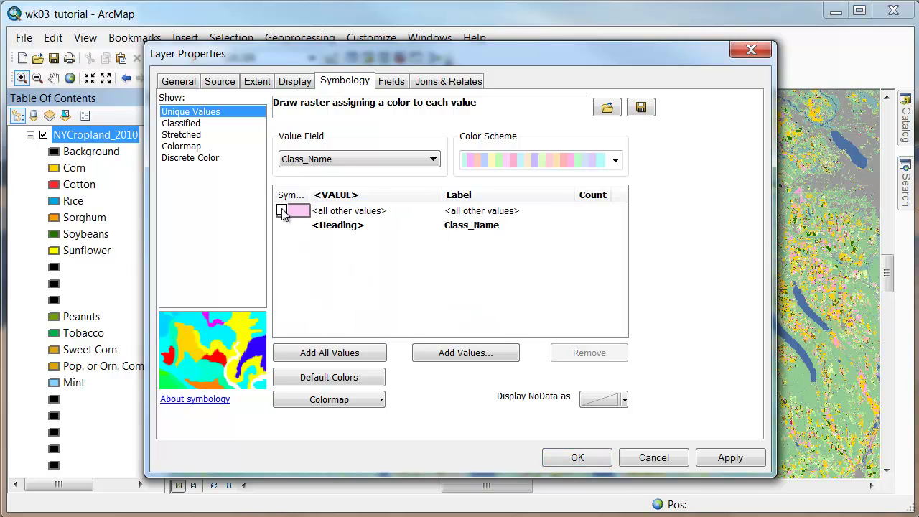
pyautogui.click(281, 210)
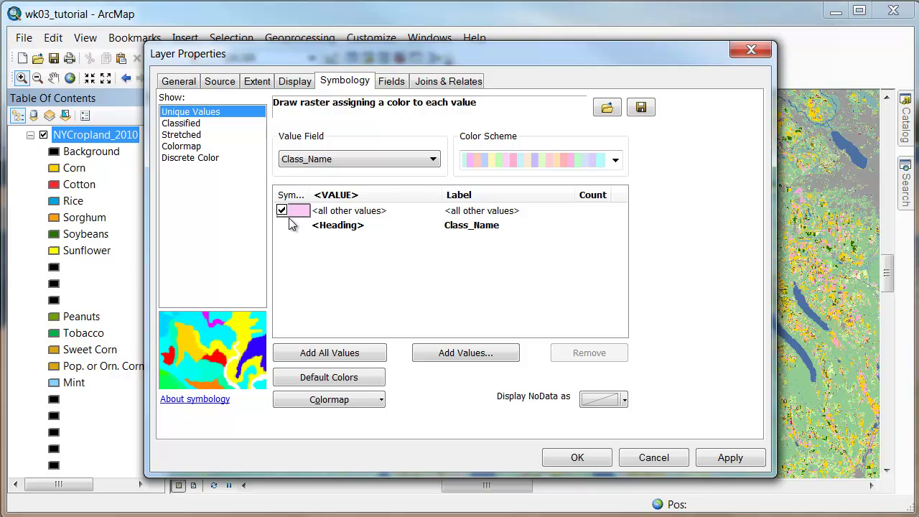
pyautogui.click(729, 458)
# Zoom to the NYCropland_2010 layer and turn on a2_seneca_region_raster
pyautogui.click(579, 458)
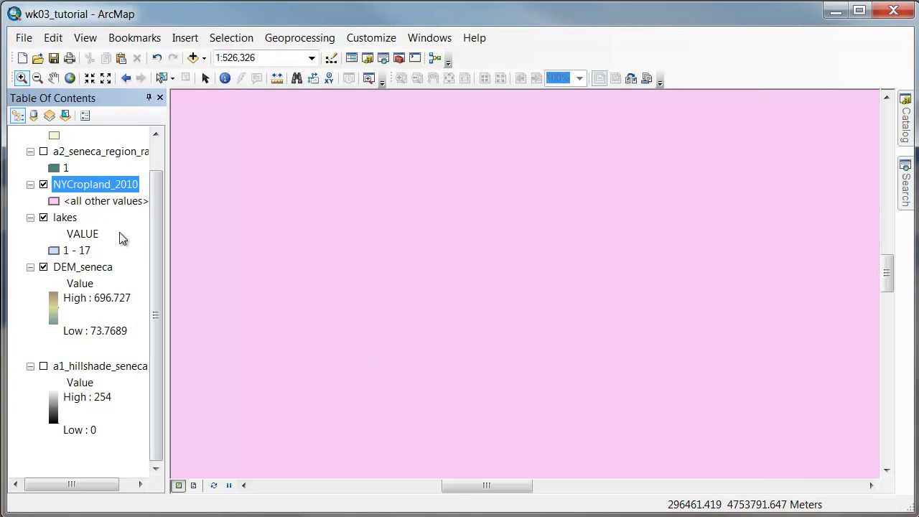
pyautogui.rightClick(78, 183)
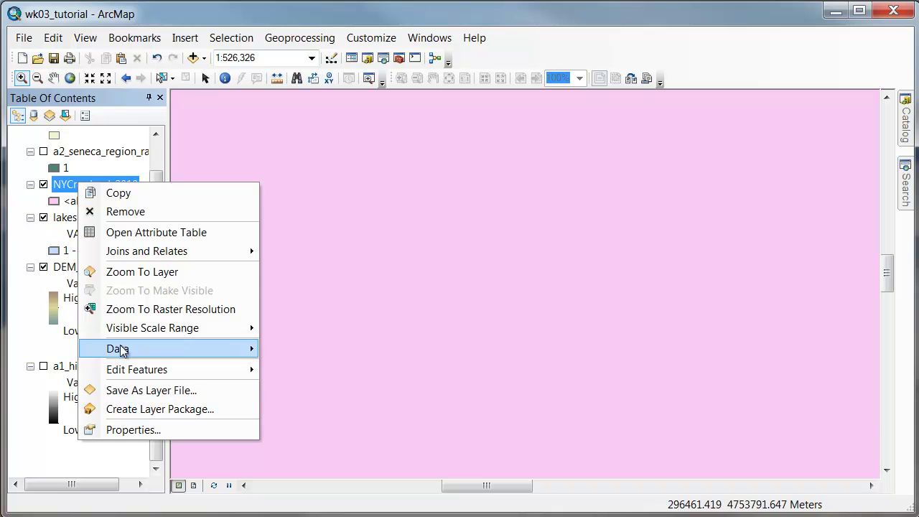
pyautogui.click(126, 271)
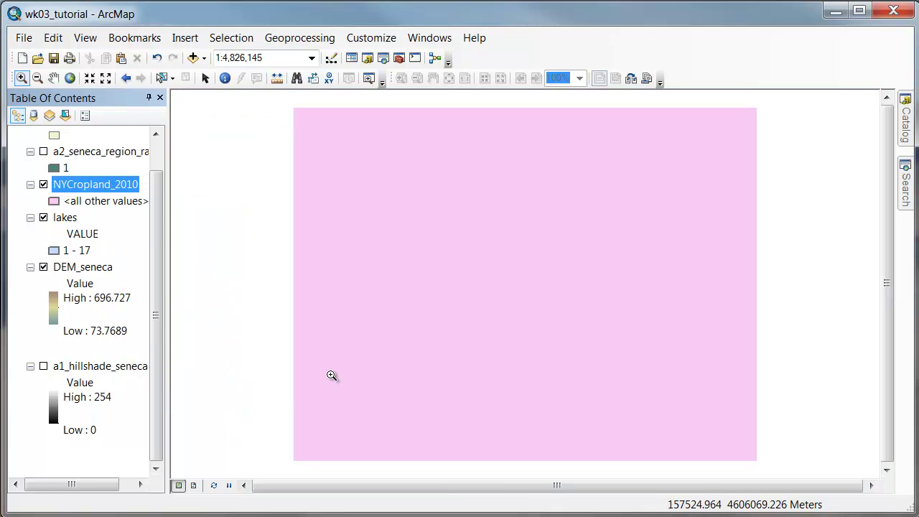
pyautogui.click(43, 151)
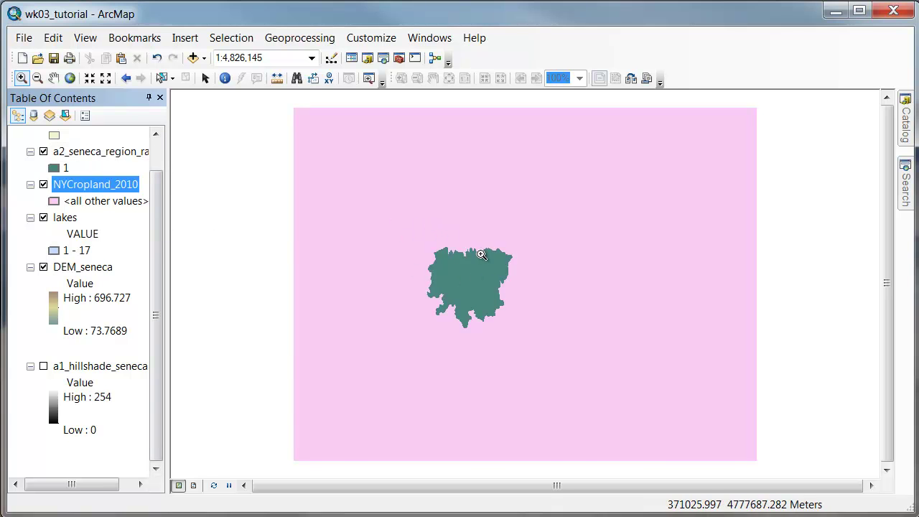
# Add Grapes as its own class in NYCropland_2010's symbology and apply it
pyautogui.doubleClick(96, 185)
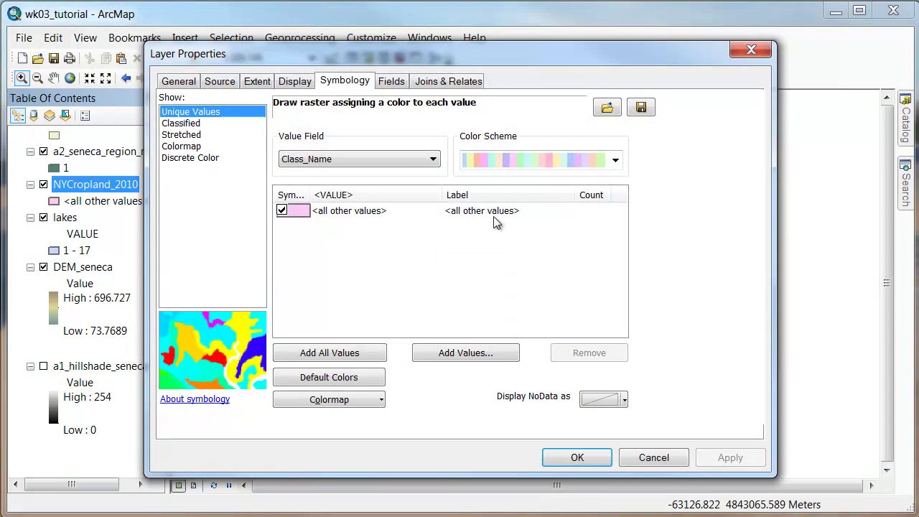
pyautogui.click(425, 354)
pyautogui.moveTo(524, 212); pyautogui.dragTo(526, 257)
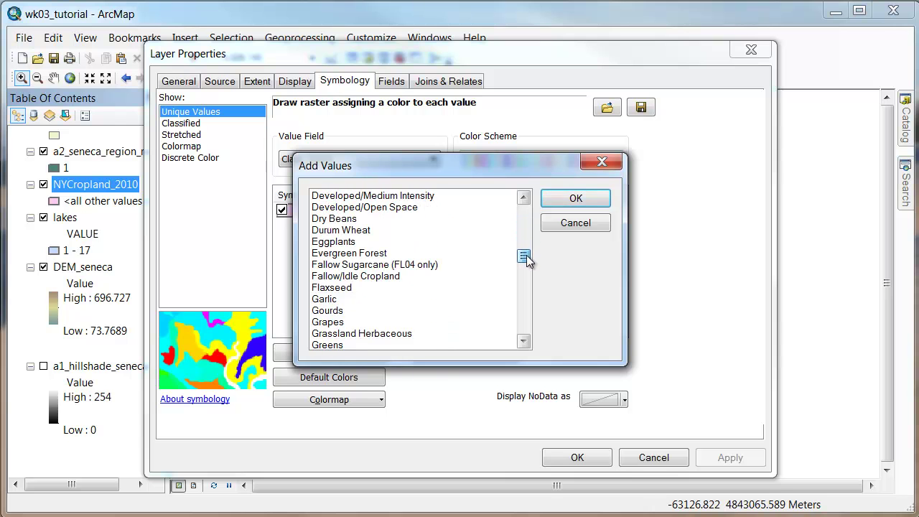
pyautogui.click(316, 323)
pyautogui.click(585, 199)
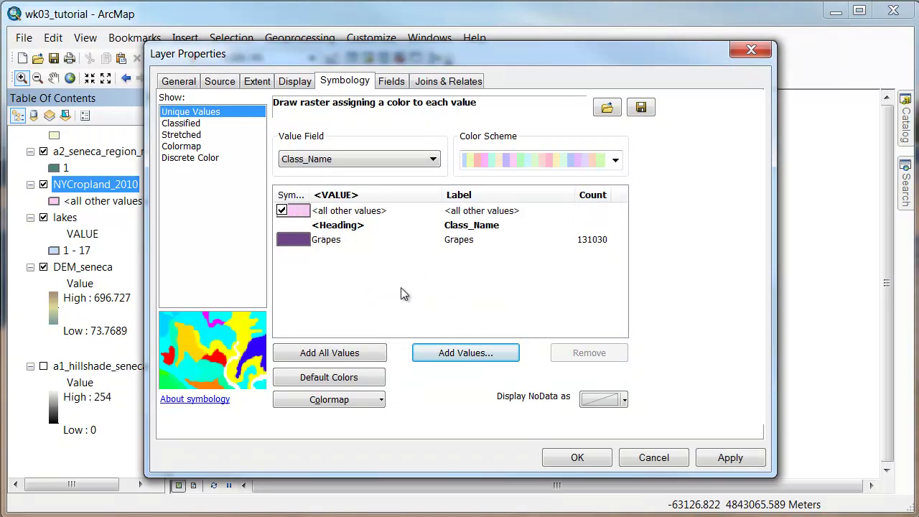
pyautogui.click(733, 458)
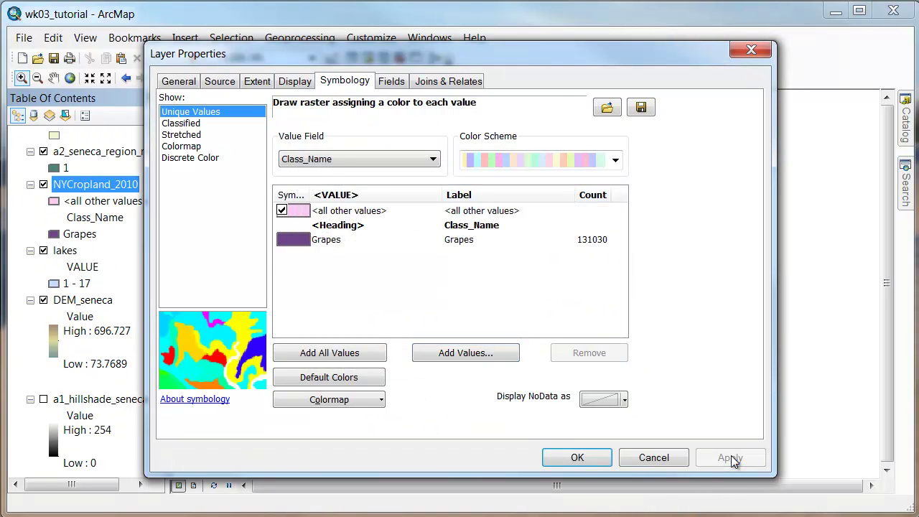
# Zoom in on the main purple grape clusters, then reopen NYCropland_2010's layer properties
pyautogui.click(578, 458)
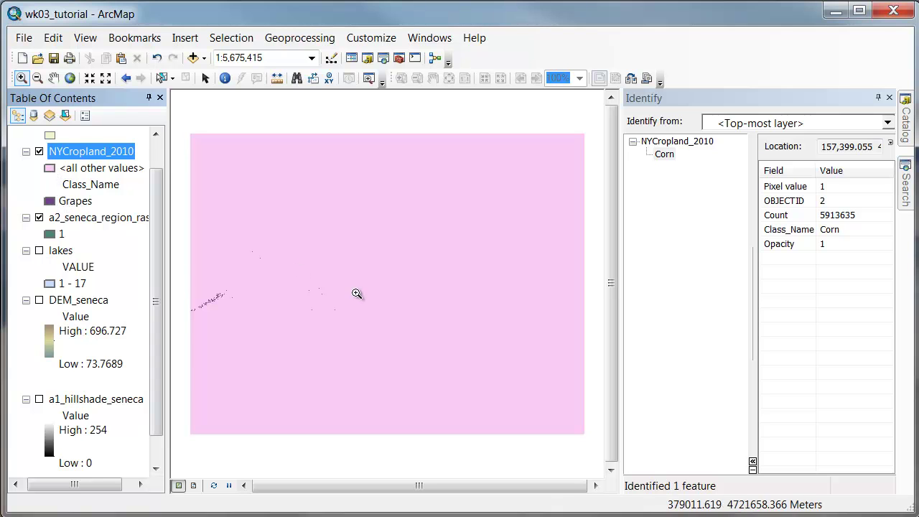
pyautogui.moveTo(279, 199); pyautogui.dragTo(450, 352)
pyautogui.moveTo(232, 273); pyautogui.dragTo(345, 374)
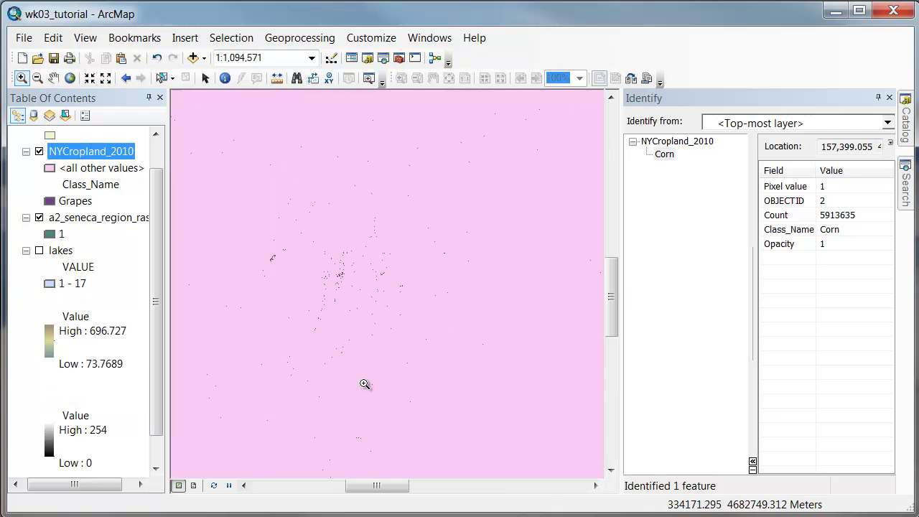
pyautogui.scroll(2, 492, 386)
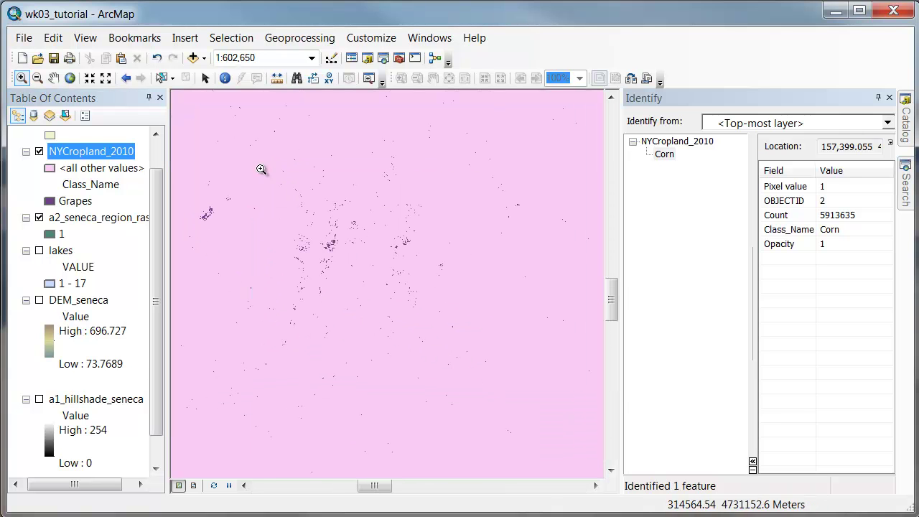
pyautogui.scroll(1, 510, 343)
pyautogui.moveTo(273, 189); pyautogui.dragTo(543, 393)
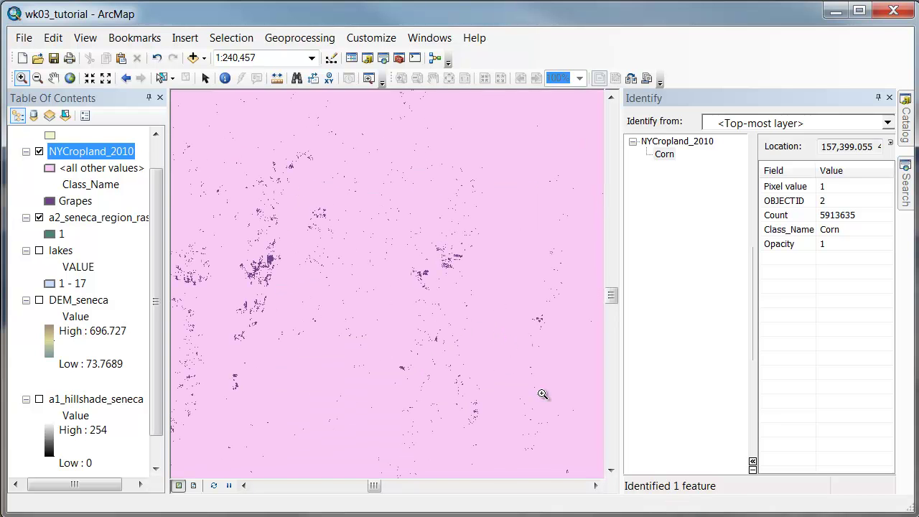
pyautogui.doubleClick(105, 156)
# Turn off <all other values> and colour the Grapes class red in NYCropland_2010
pyautogui.click(282, 211)
pyautogui.click(293, 237)
pyautogui.click(293, 237)
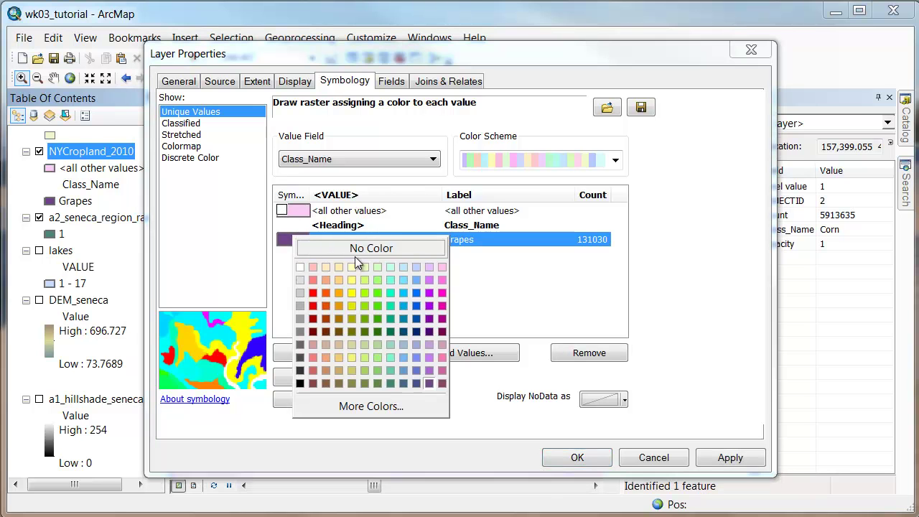
pyautogui.click(314, 294)
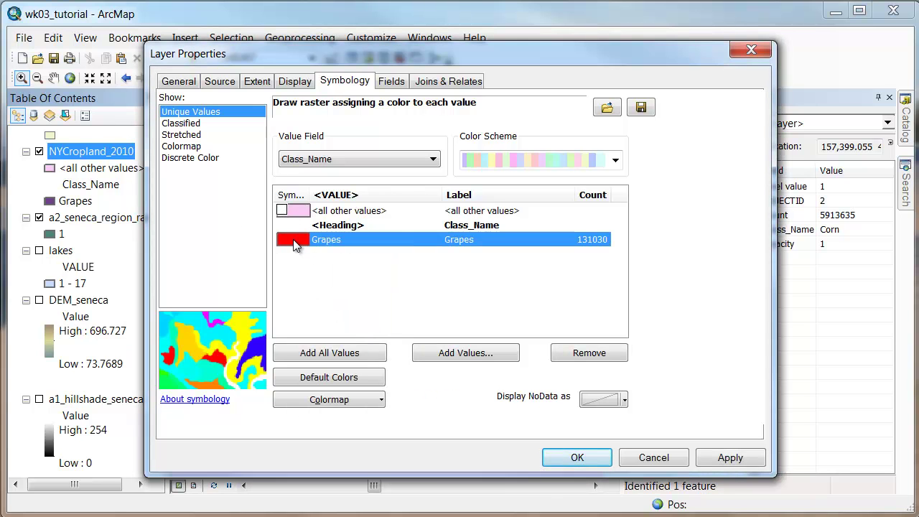
pyautogui.click(596, 462)
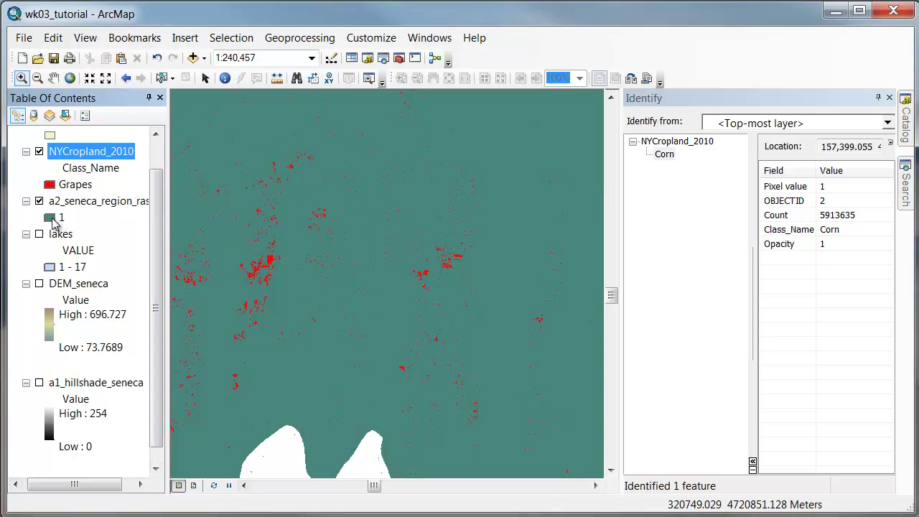
# Recolour a2_seneca_region_raster's value 1 light grey
pyautogui.click(51, 217)
pyautogui.click(549, 334)
pyautogui.doubleClick(90, 201)
pyautogui.click(295, 241)
pyautogui.click(295, 241)
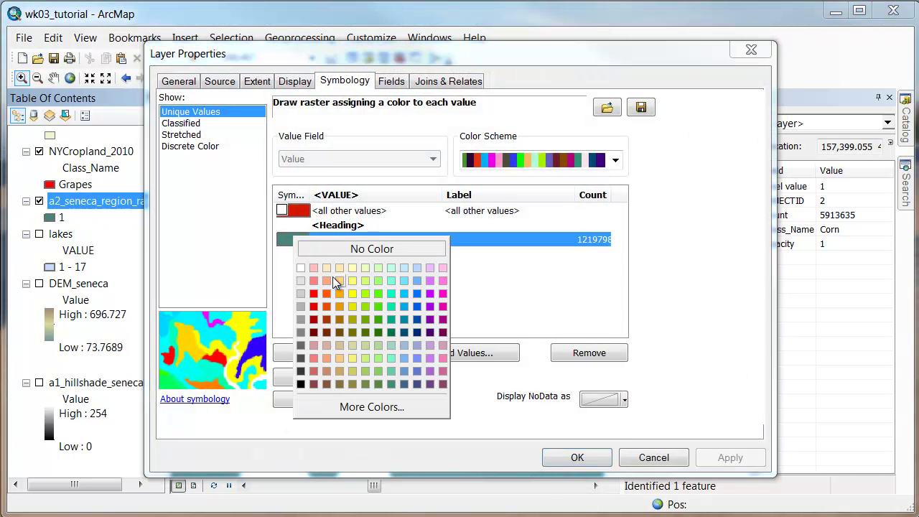
pyautogui.click(301, 295)
pyautogui.click(581, 458)
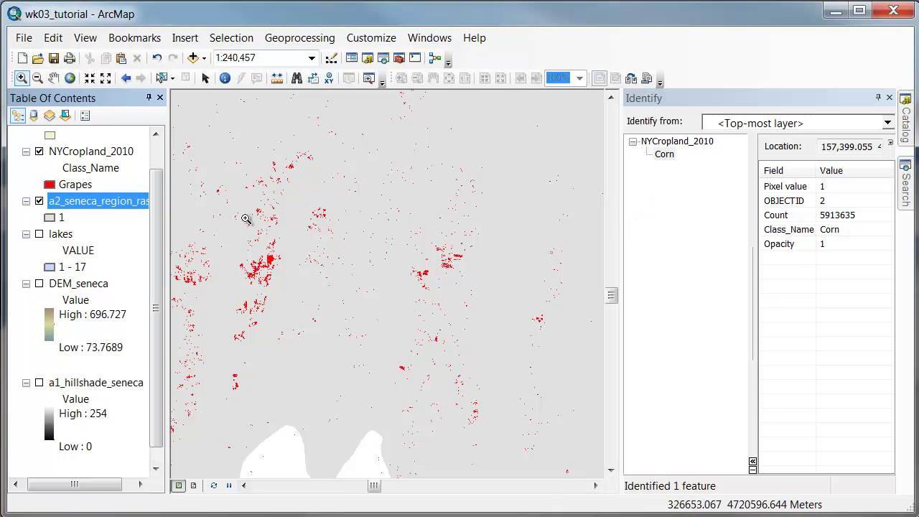
# Add a second NYCropland_2010 from the Catalog and place it below the grapes layer
pyautogui.moveTo(237, 228); pyautogui.dragTo(359, 328)
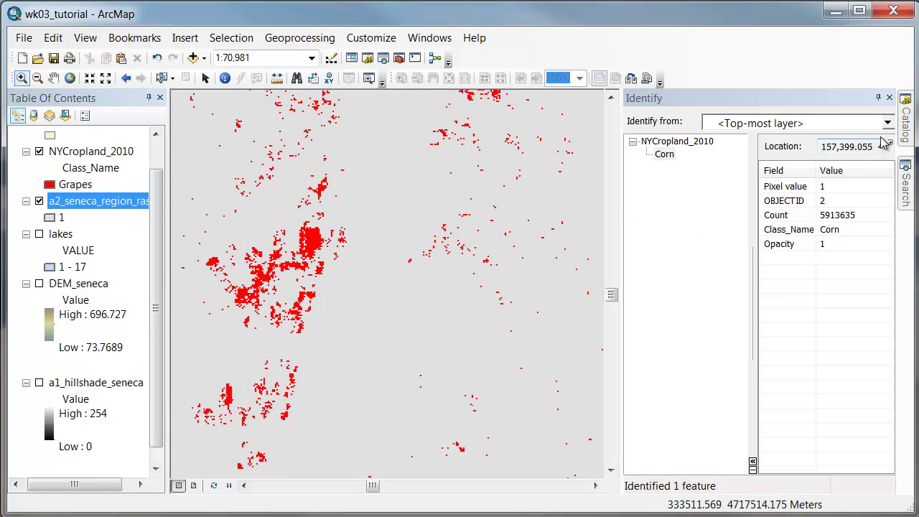
pyautogui.click(906, 139)
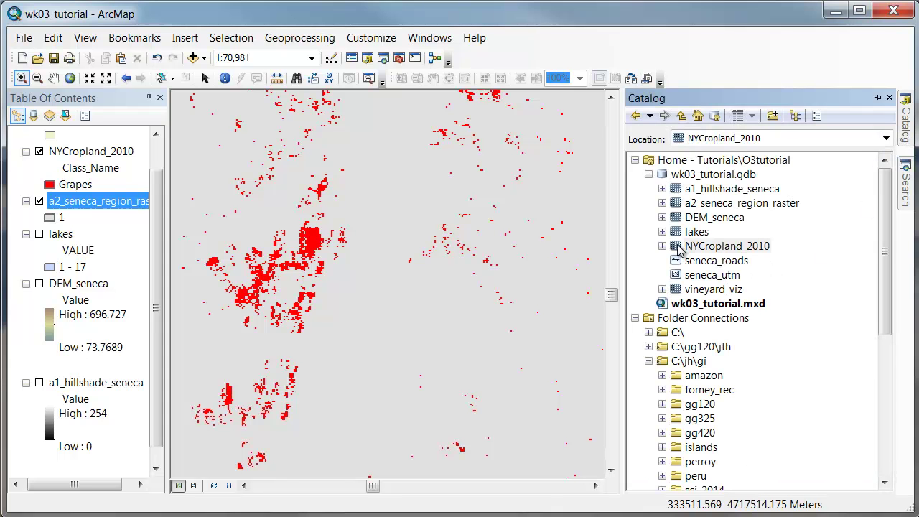
pyautogui.moveTo(679, 248); pyautogui.dragTo(417, 268)
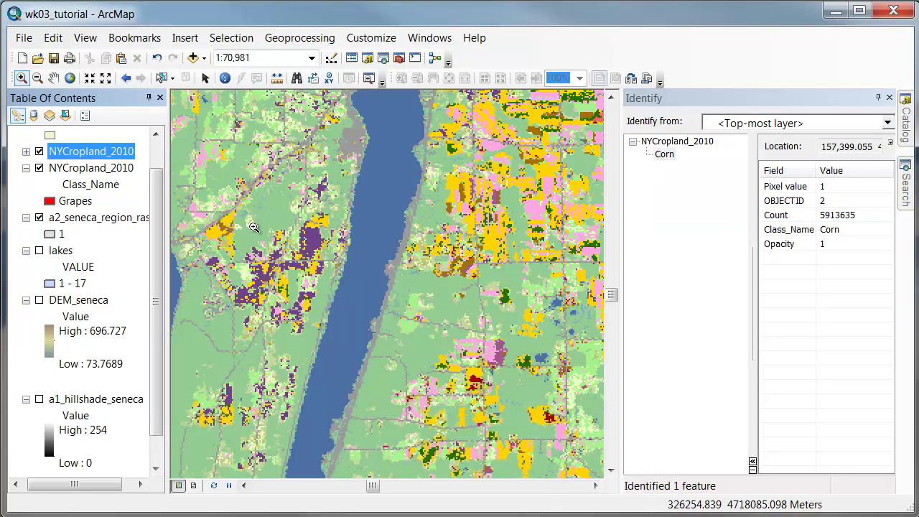
pyautogui.moveTo(249, 192); pyautogui.dragTo(403, 341)
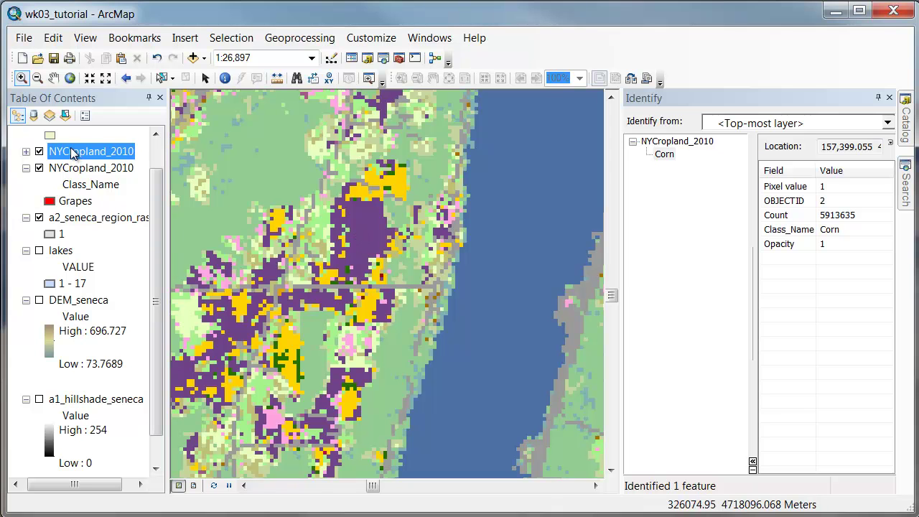
pyautogui.moveTo(72, 153); pyautogui.dragTo(74, 208)
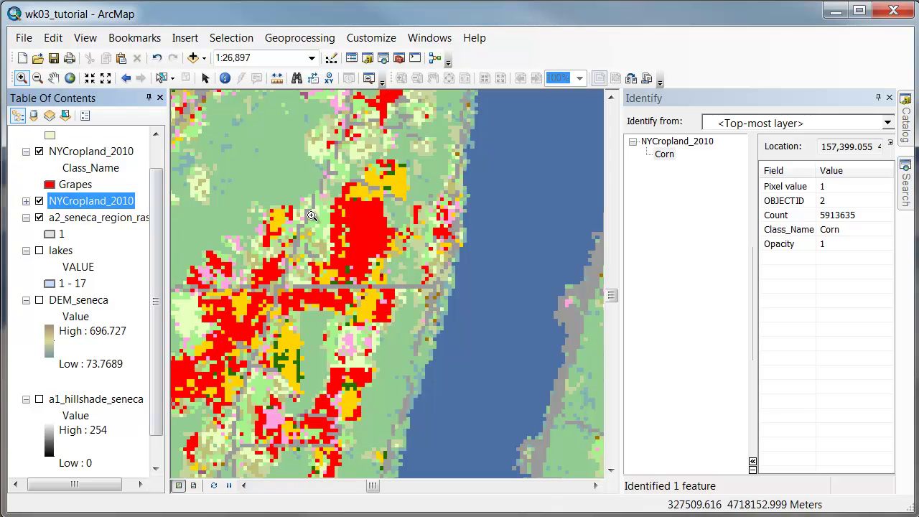
# Toggle the grapes layer and the full cropland copy to compare, leaving the copy hidden
pyautogui.click(38, 152)
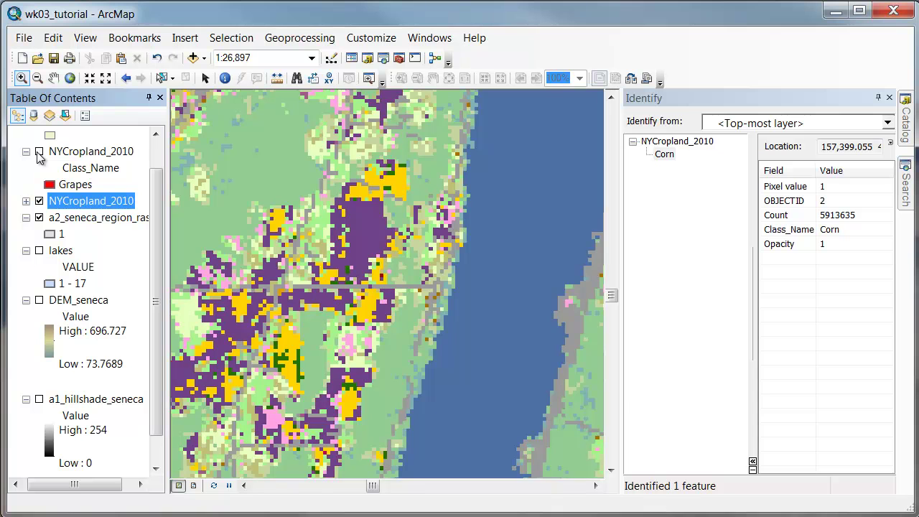
pyautogui.click(39, 152)
pyautogui.click(39, 152)
pyautogui.click(39, 152)
pyautogui.click(39, 201)
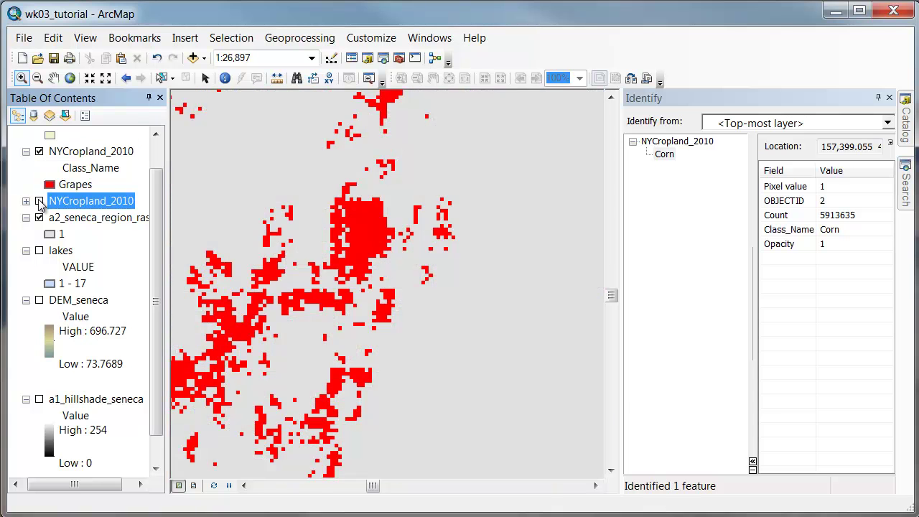
pyautogui.click(39, 202)
pyautogui.click(40, 201)
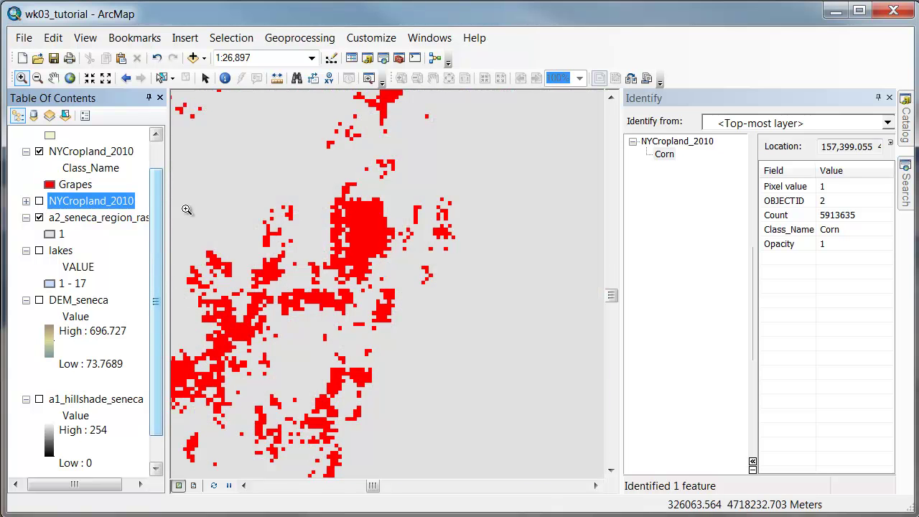
# Identify cells in and around the grape patch, targeting the top NYCropland_2010 layer
pyautogui.click(225, 79)
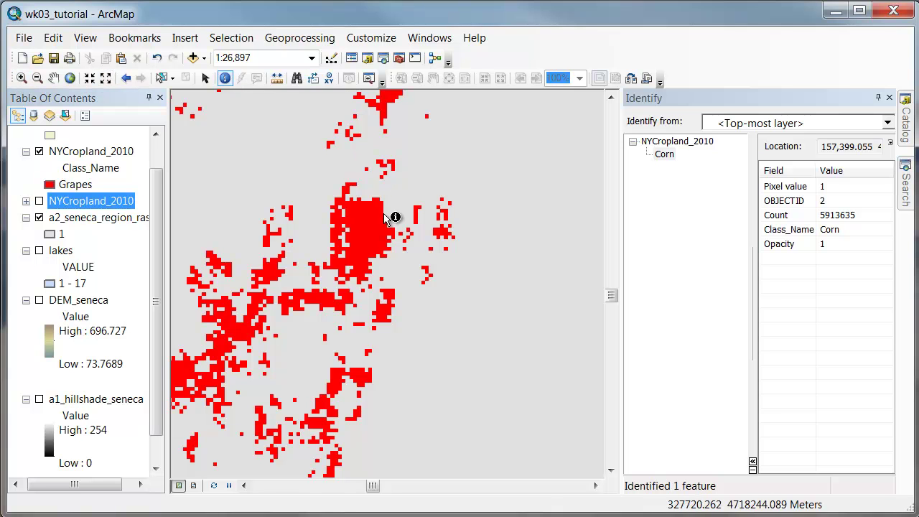
pyautogui.click(364, 219)
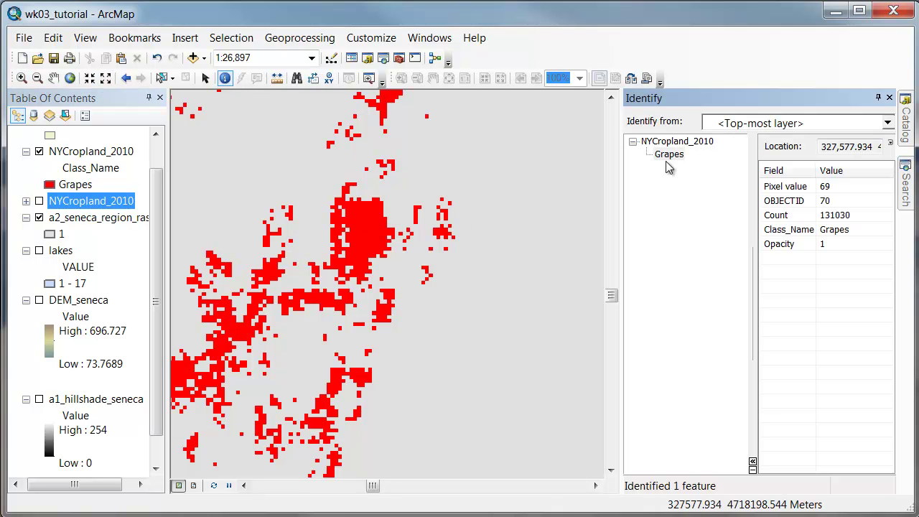
pyautogui.click(391, 209)
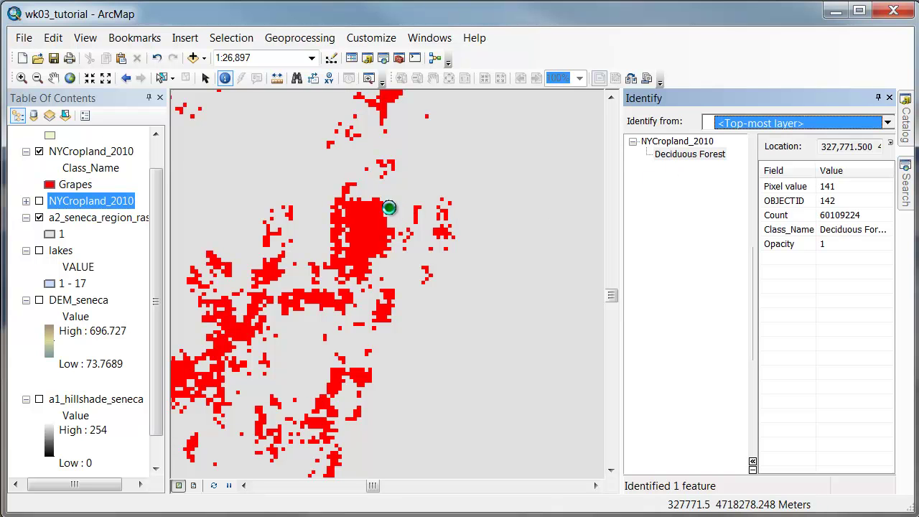
pyautogui.click(395, 221)
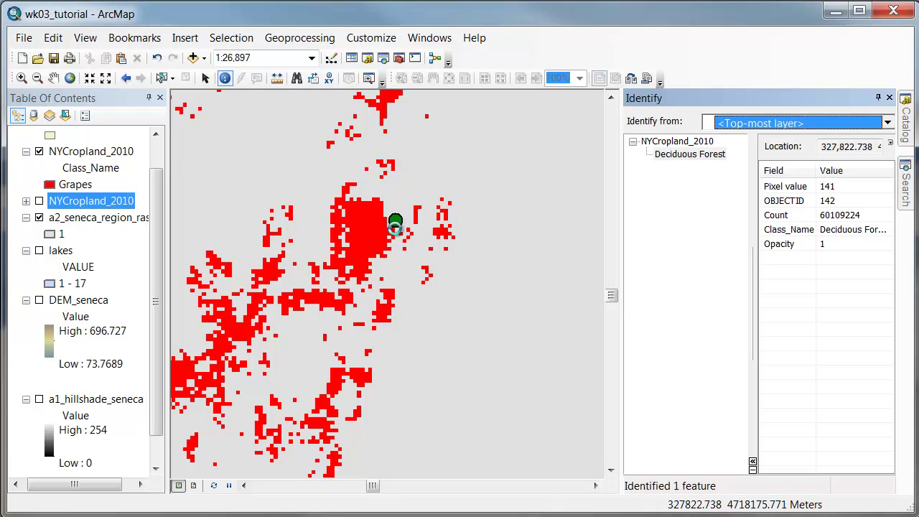
pyautogui.click(395, 261)
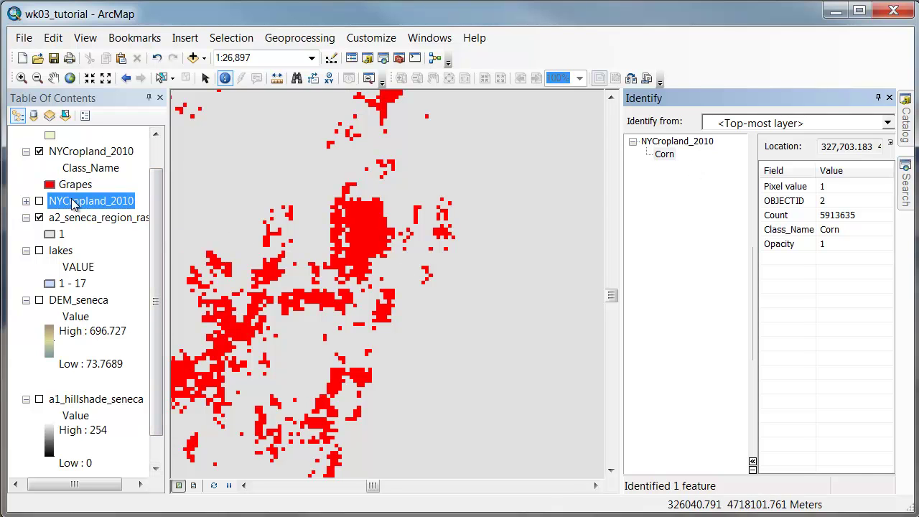
pyautogui.click(57, 153)
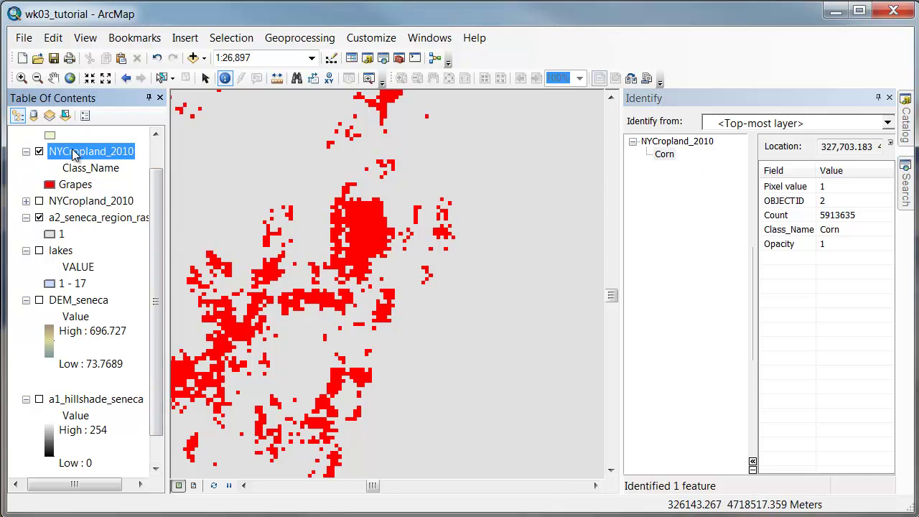
pyautogui.click(387, 214)
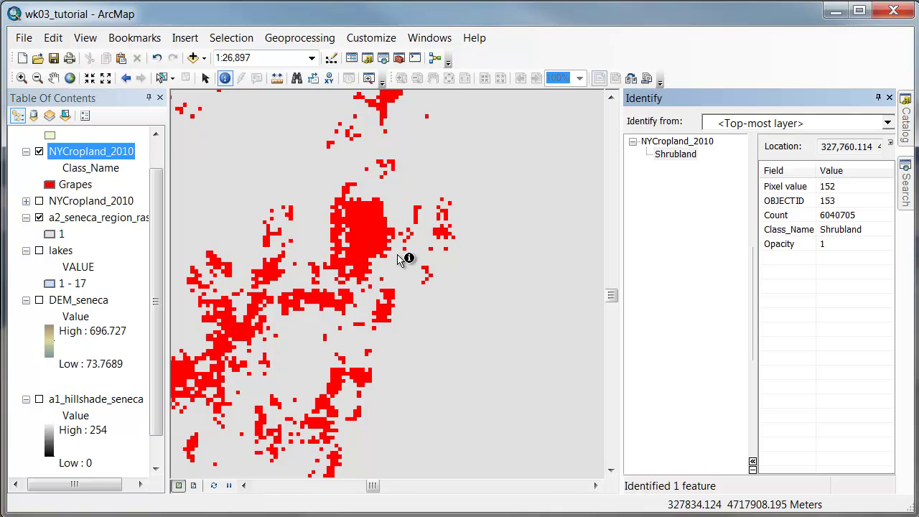
pyautogui.click(396, 254)
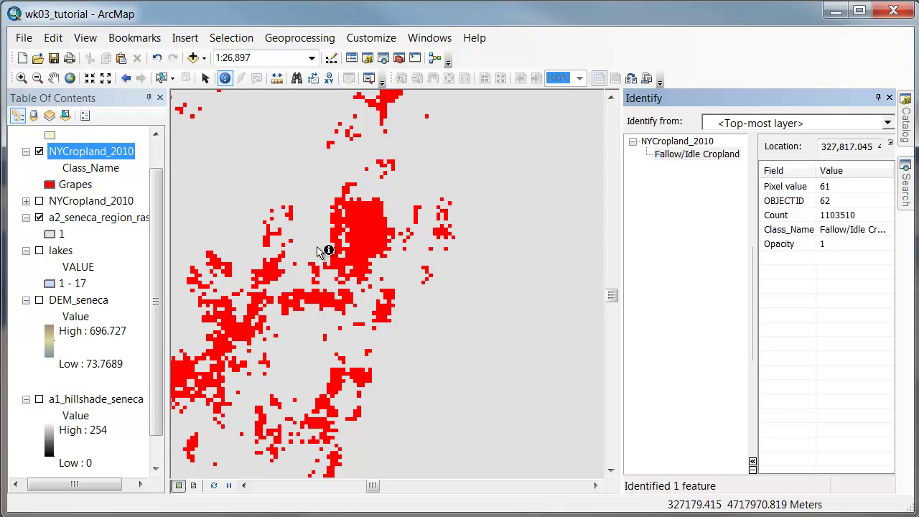
# Identify red cells across the map to confirm they read Grapes, pixel value 69
pyautogui.click(364, 240)
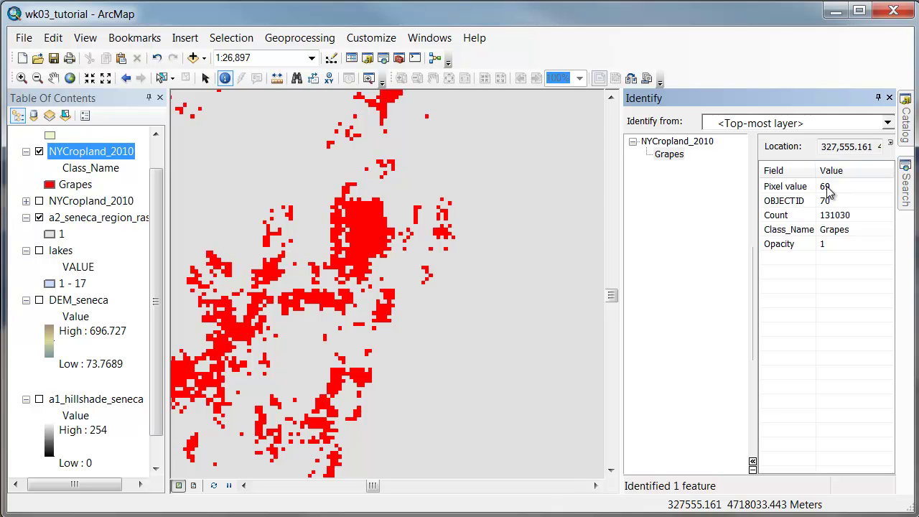
pyautogui.click(362, 246)
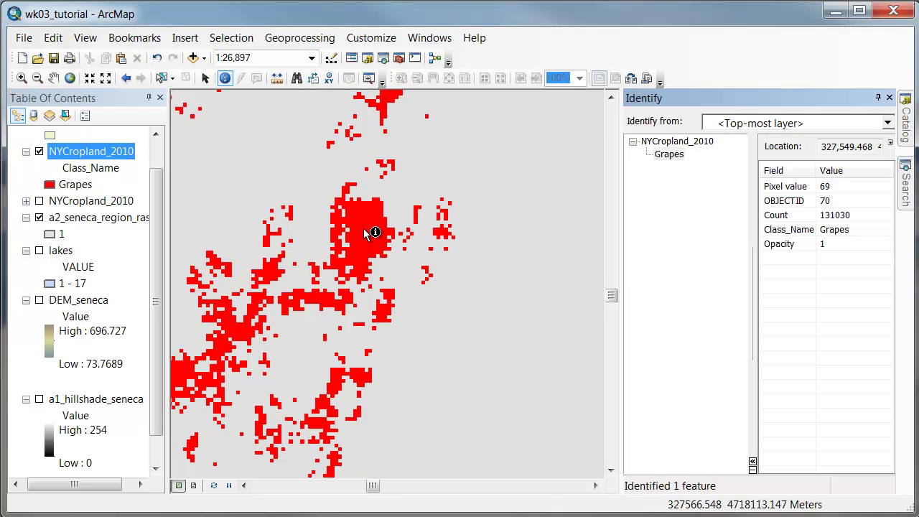
pyautogui.click(366, 232)
pyautogui.click(238, 334)
pyautogui.click(365, 234)
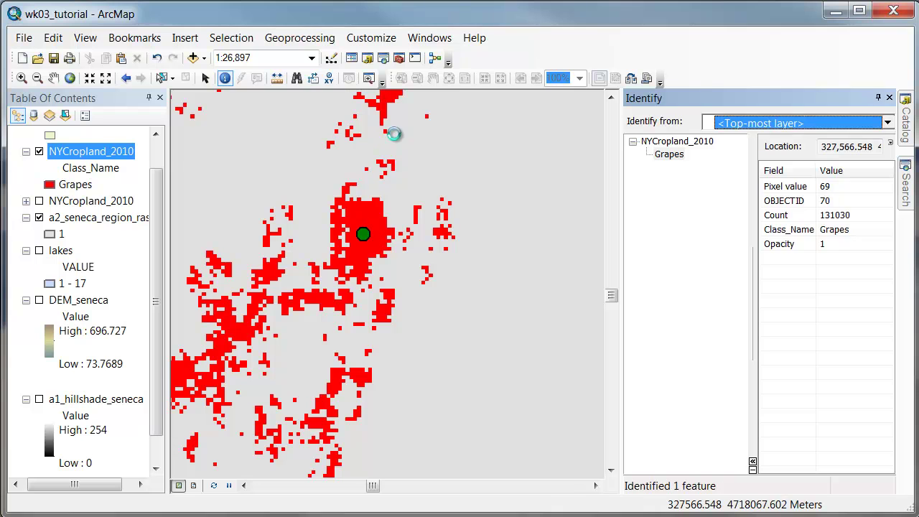
pyautogui.click(394, 97)
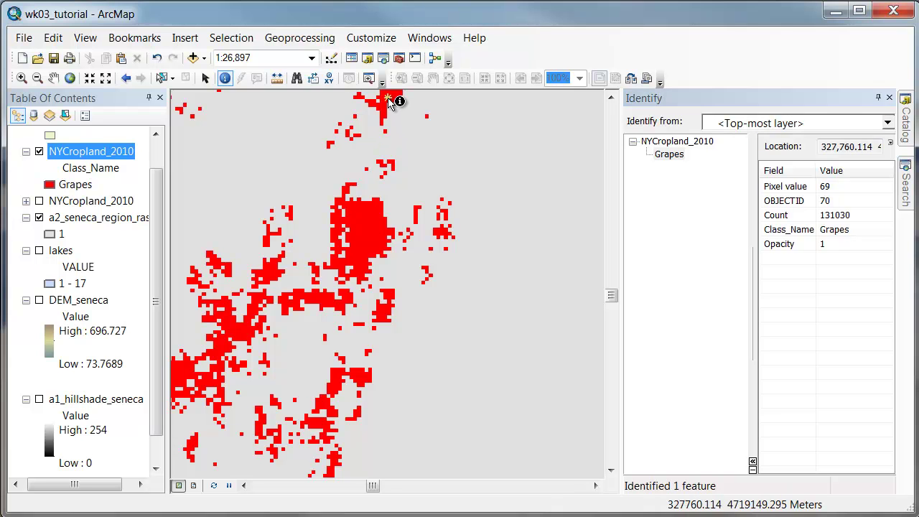
pyautogui.click(362, 377)
pyautogui.click(335, 378)
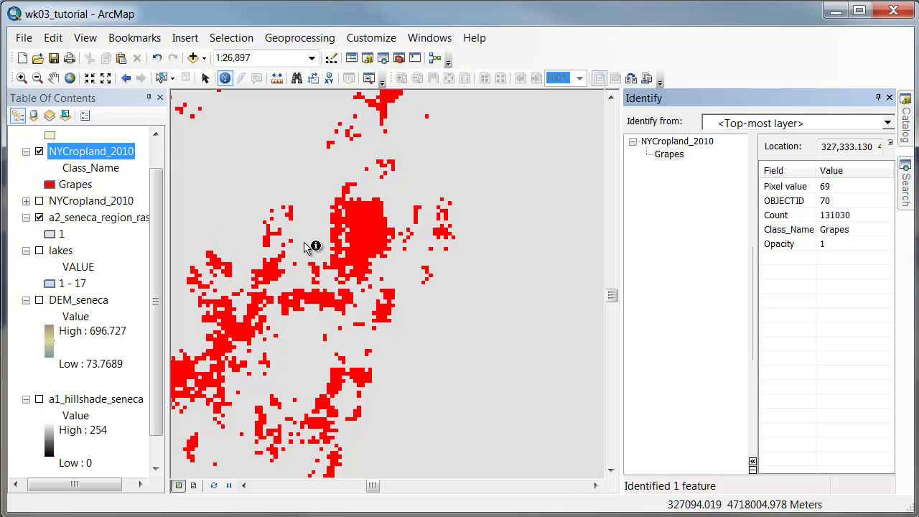
# Zoom to the DEM_seneca layer's extent and switch the DEM on
pyautogui.rightClick(75, 300)
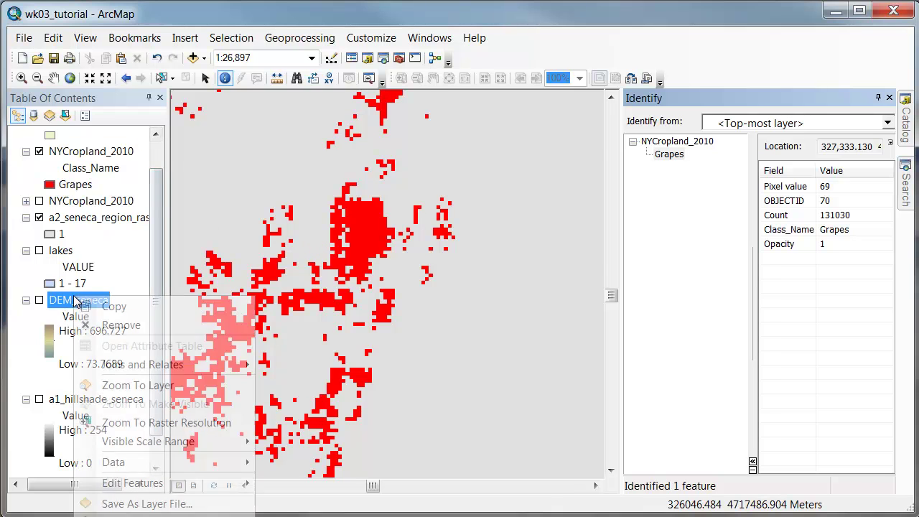
pyautogui.click(115, 386)
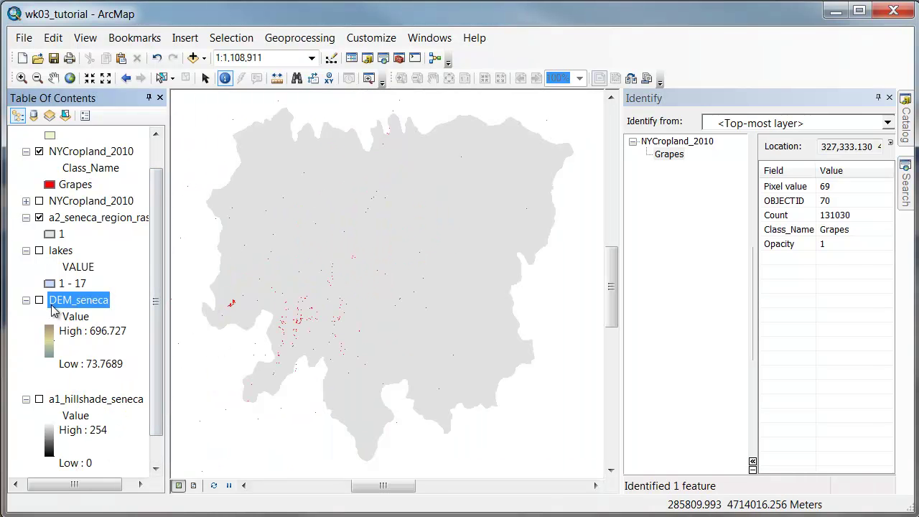
pyautogui.click(39, 301)
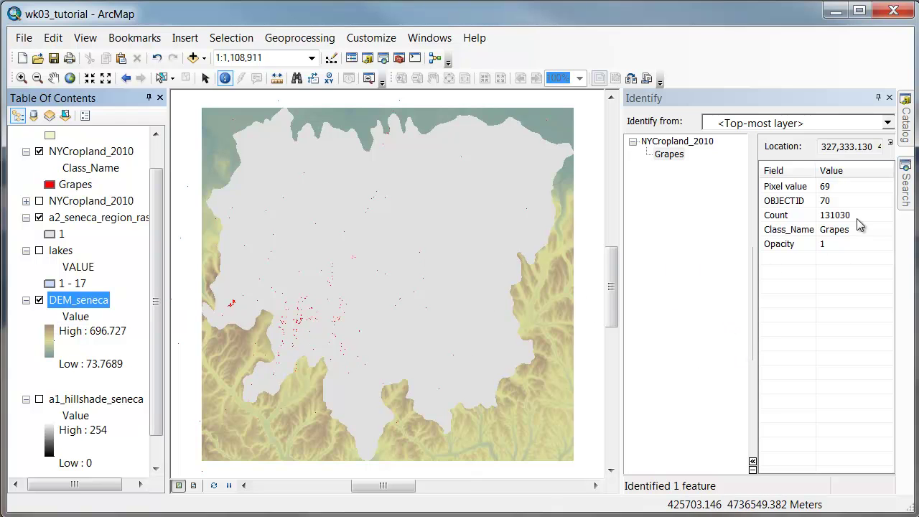
# Search for 'rec' and open Spatial Analyst Reclassify, listing the map's rasters as input choices
pyautogui.click(905, 171)
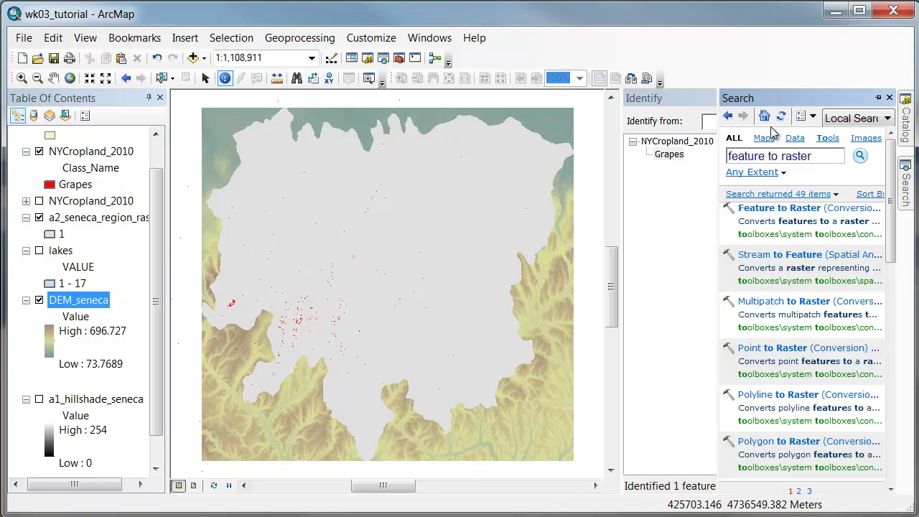
pyautogui.click(693, 99)
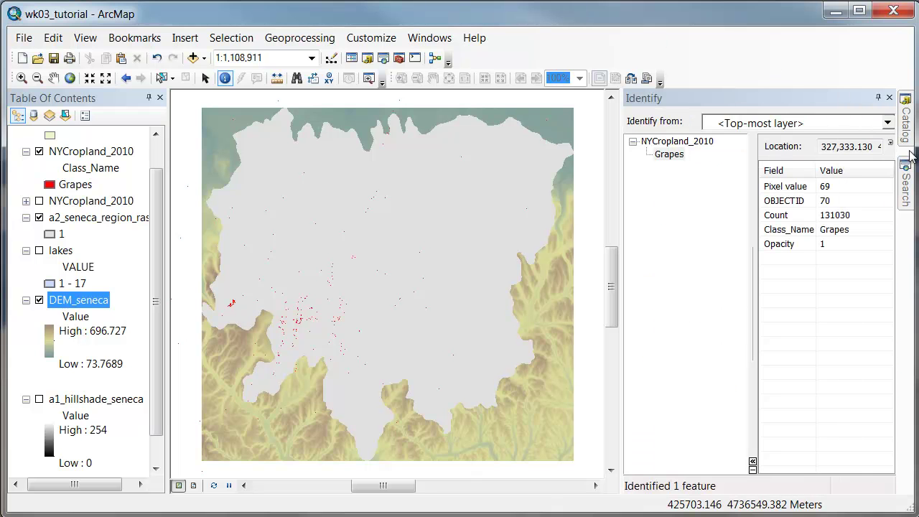
pyautogui.moveTo(906, 171)
pyautogui.click(813, 153)
pyautogui.write('reclassify')
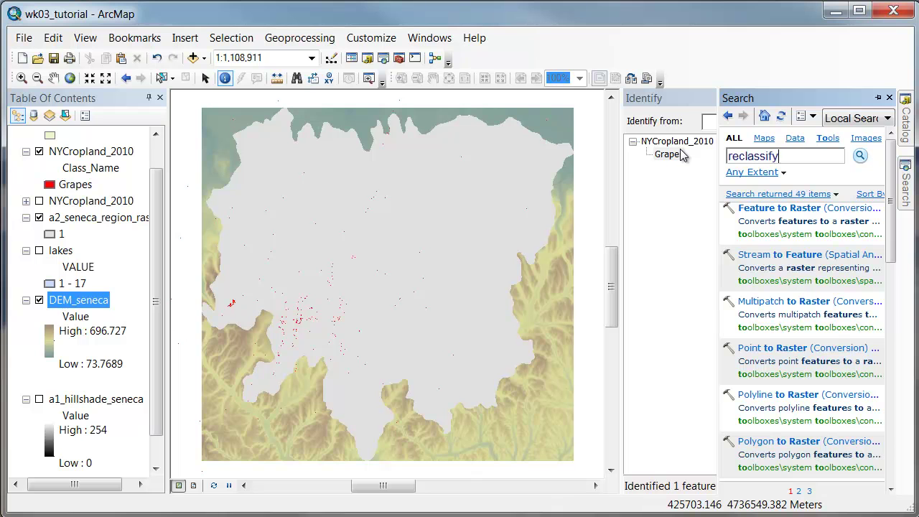
pyautogui.press('Return')
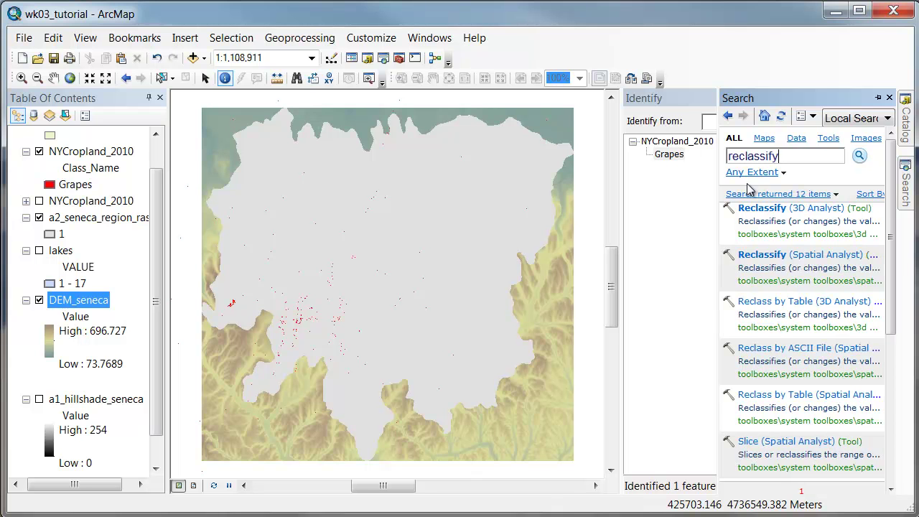
pyautogui.click(763, 254)
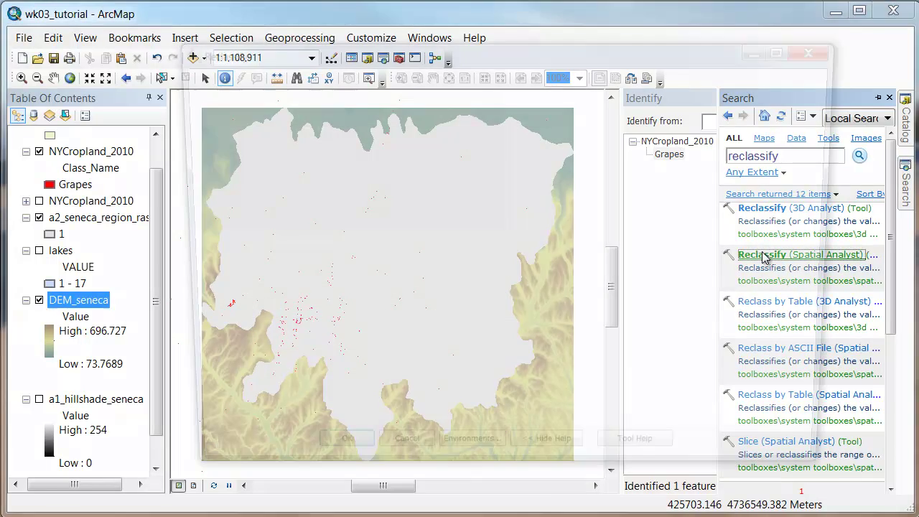
pyautogui.click(541, 97)
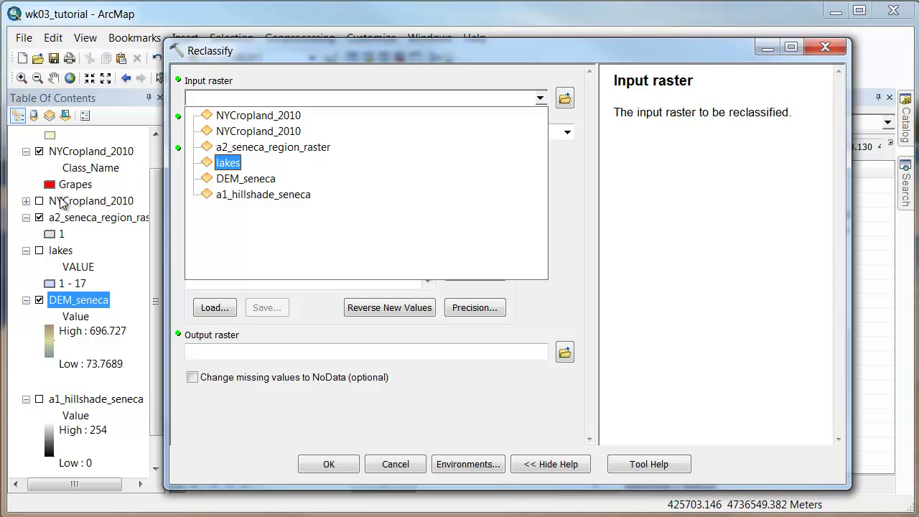
# Reclassify the first NYCropland_2010 on its Value field and delete all remap rows 0–255
pyautogui.click(241, 118)
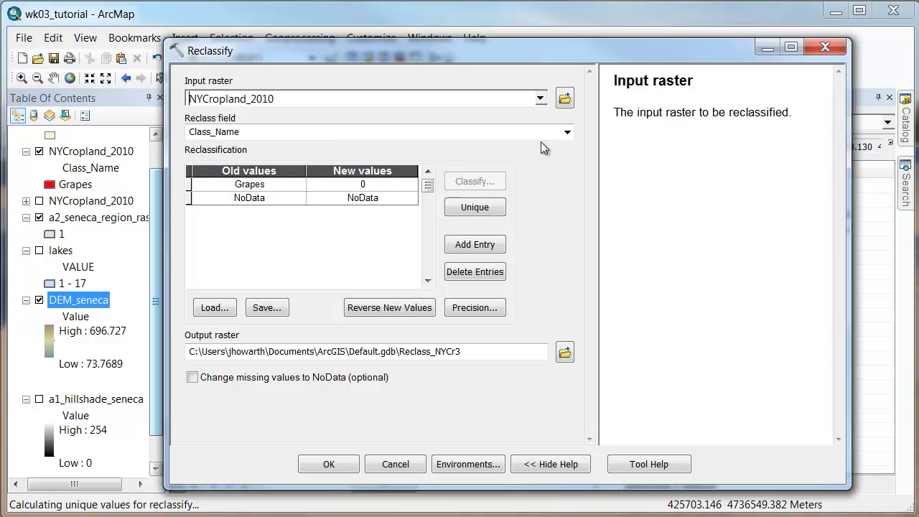
pyautogui.click(567, 132)
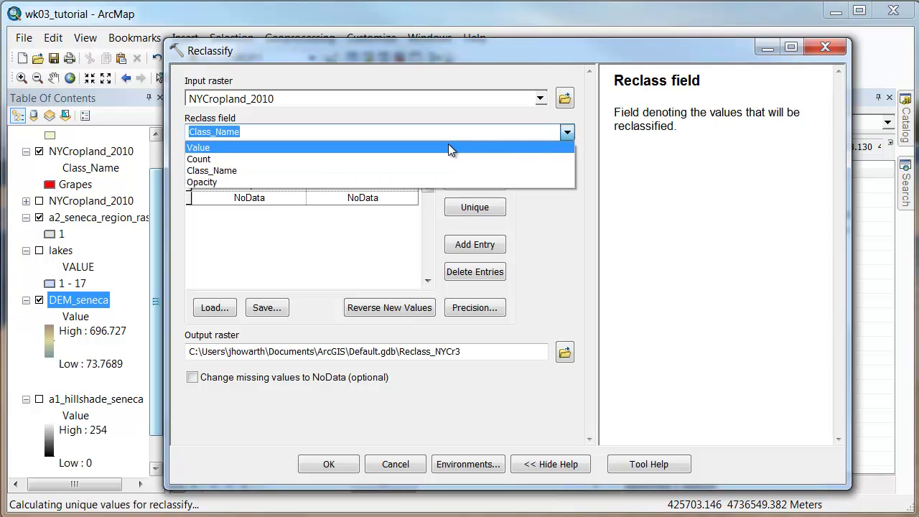
pyautogui.click(447, 147)
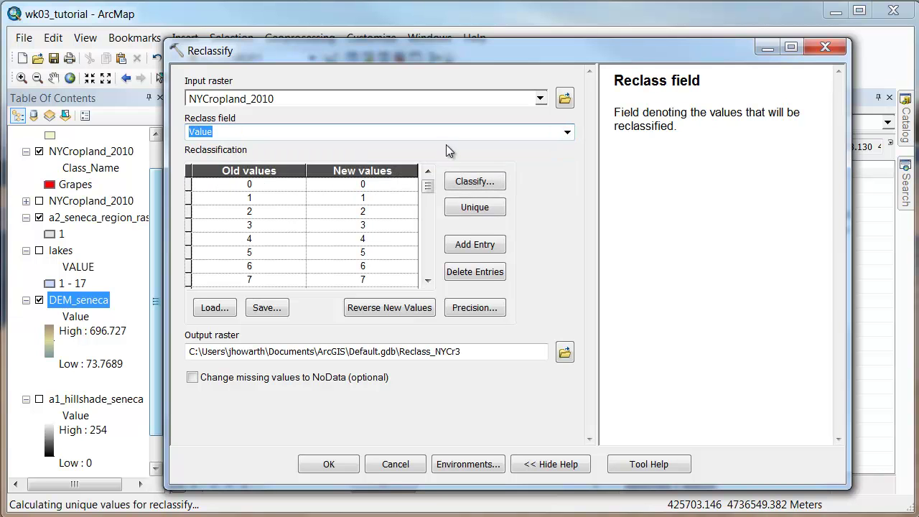
pyautogui.moveTo(428, 185)
pyautogui.mouseDown()
pyautogui.moveTo(432, 276)
pyautogui.moveTo(428, 184)
pyautogui.mouseUp()
pyautogui.click(190, 184)
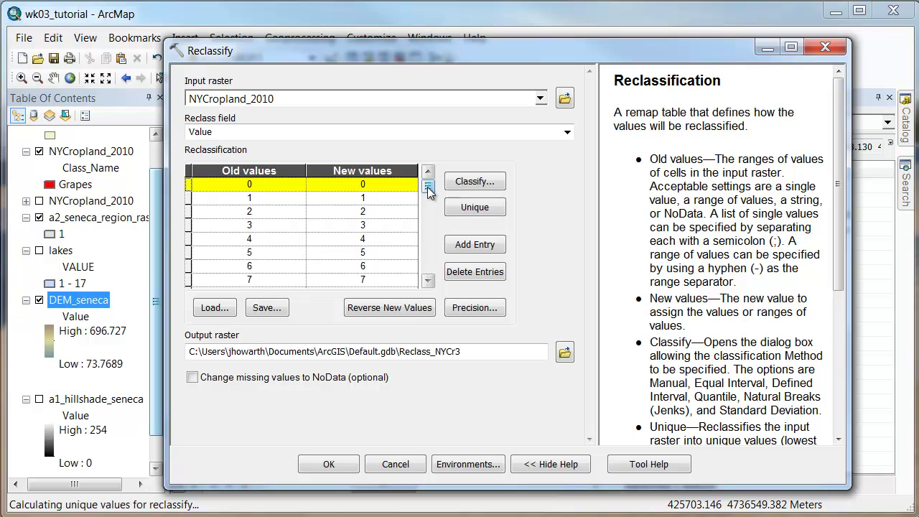
pyautogui.moveTo(429, 215); pyautogui.dragTo(432, 283)
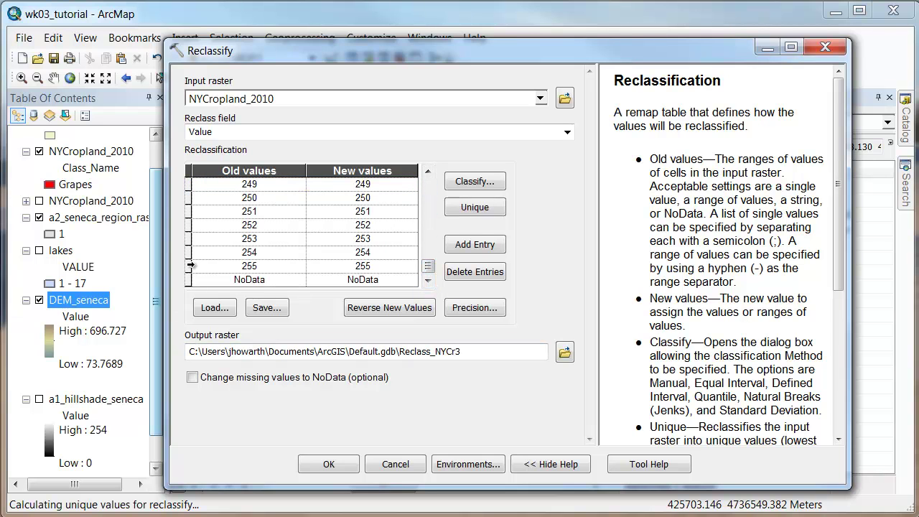
pyautogui.keyDown('shift'); pyautogui.click(190, 266); pyautogui.keyUp('shift')
pyautogui.click(476, 271)
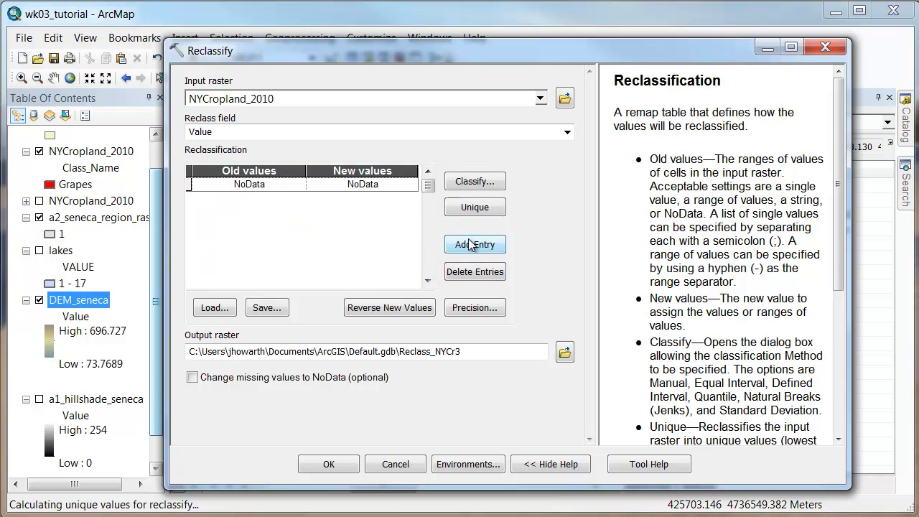
# Add a remap row sending old values 0 - 68 to NoData
pyautogui.click(471, 244)
pyautogui.click(276, 202)
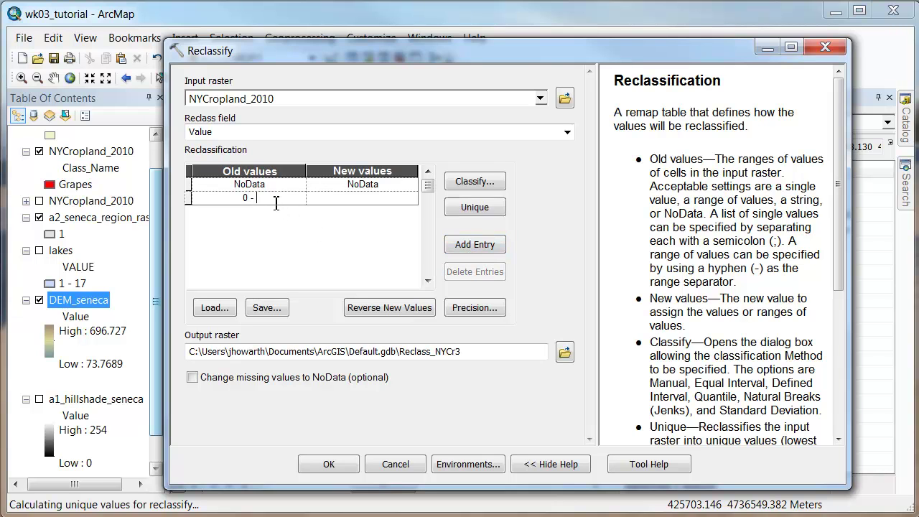
pyautogui.write('0 - 68')
pyautogui.click(373, 201)
pyautogui.write('NoData')
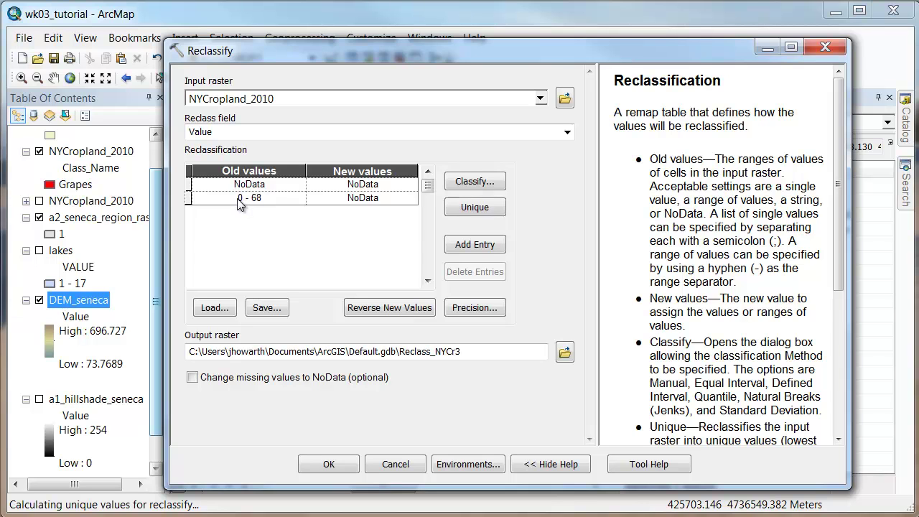
# Map value 69 to 1 and add a 68 - 9999 row mapped to NoData
pyautogui.click(483, 245)
pyautogui.click(291, 214)
pyautogui.click(365, 213)
pyautogui.write('1')
pyautogui.click(475, 245)
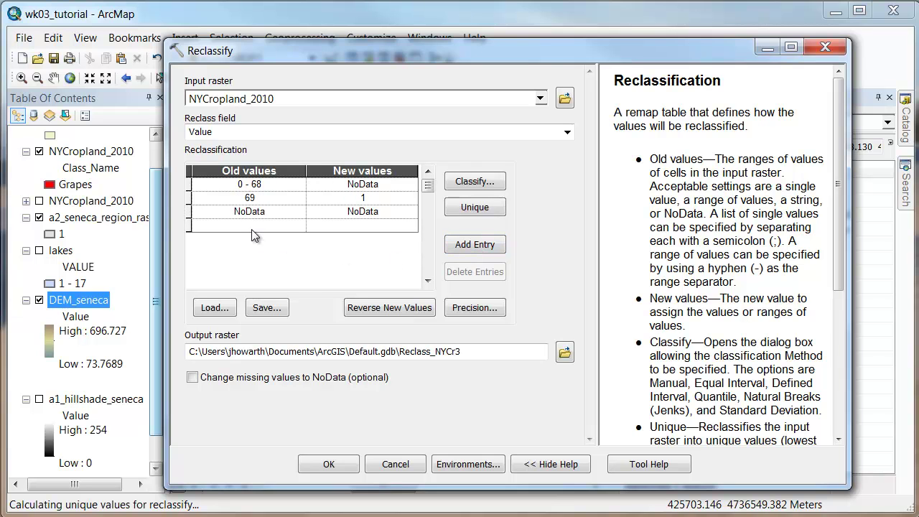
pyautogui.click(250, 226)
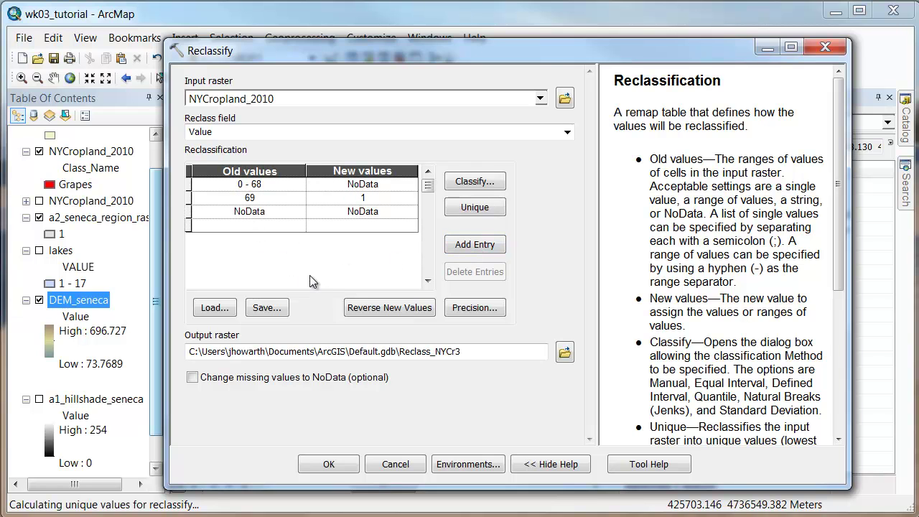
pyautogui.write('68')
pyautogui.write(' - ')
pyautogui.write('9999')
pyautogui.click(330, 227)
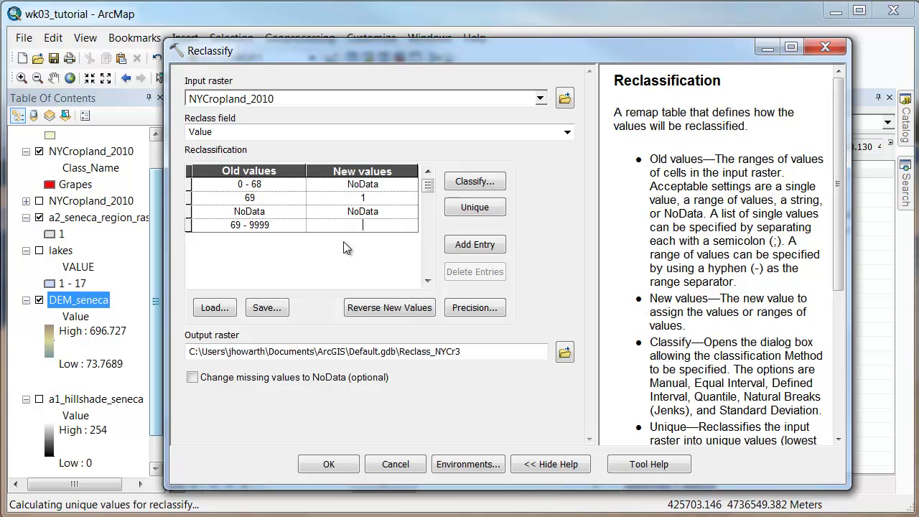
pyautogui.write('NoData')
# Save the output raster as a3_vineyards_in_seneca in wk03_tutorial.gdb
pyautogui.click(564, 352)
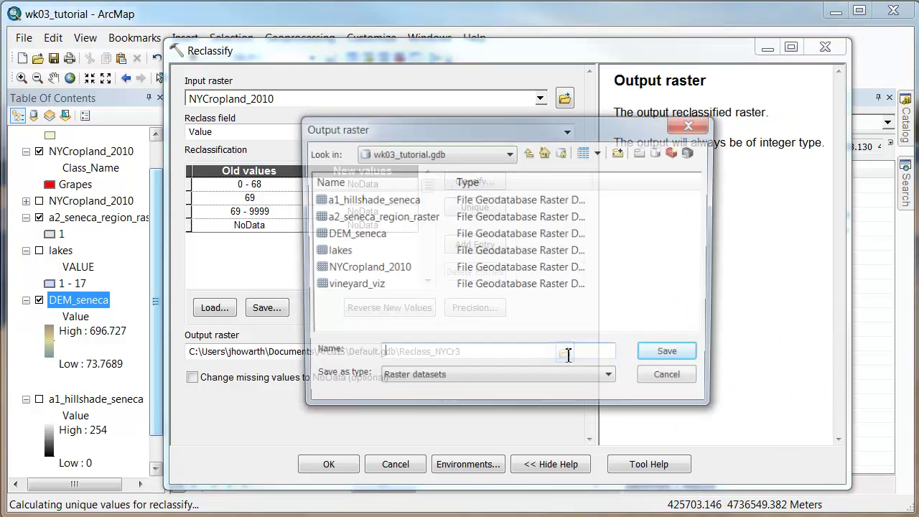
pyautogui.write('a3_viney')
pyautogui.press('BackSpace')
pyautogui.write('a3_vineyards')
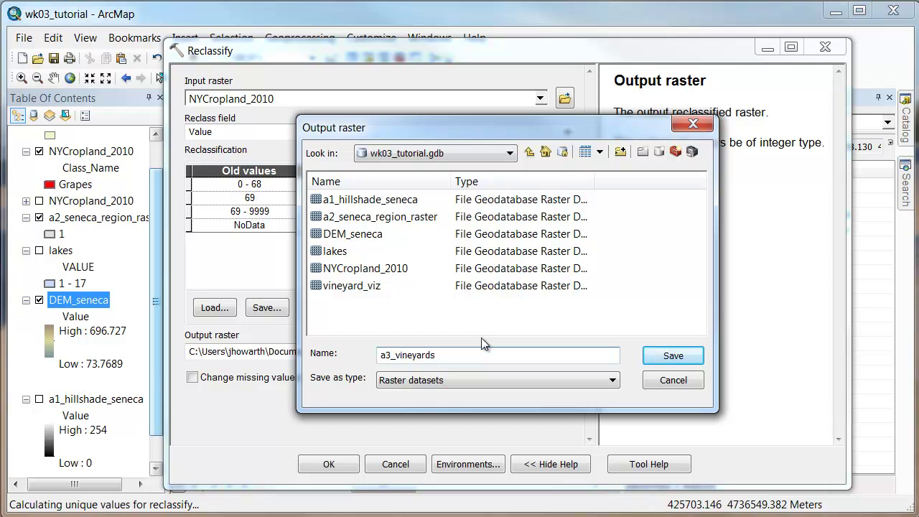
pyautogui.write('_in_seneca')
pyautogui.click(664, 359)
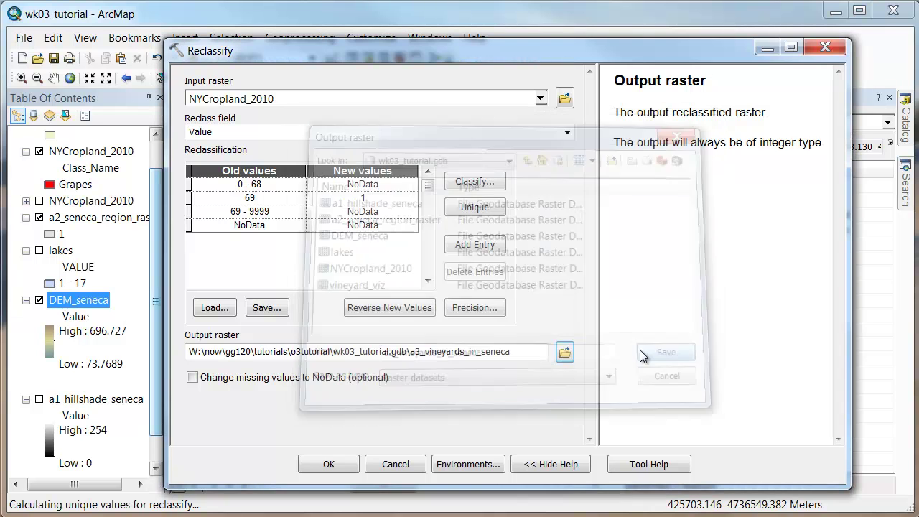
# Set the environment Processing Extent to Same as layer DEM_seneca and Snap Raster to DEM_seneca
pyautogui.click(457, 465)
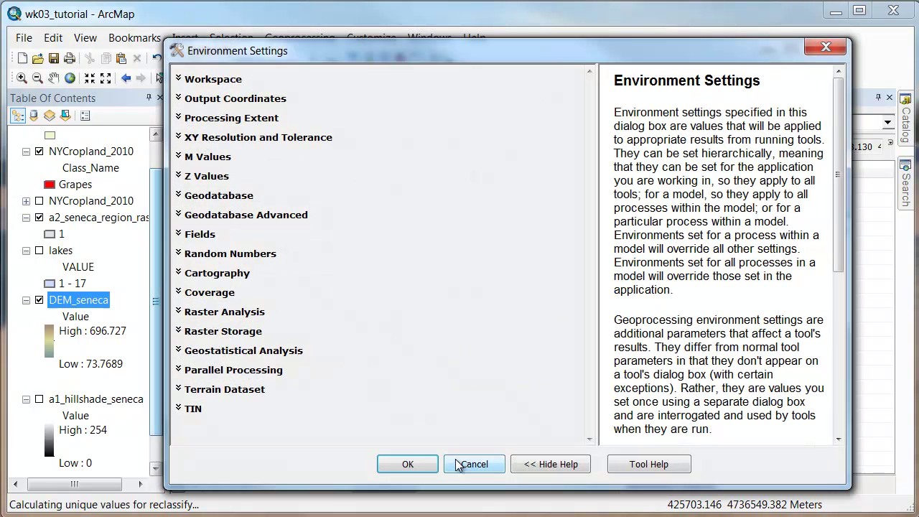
pyautogui.click(217, 121)
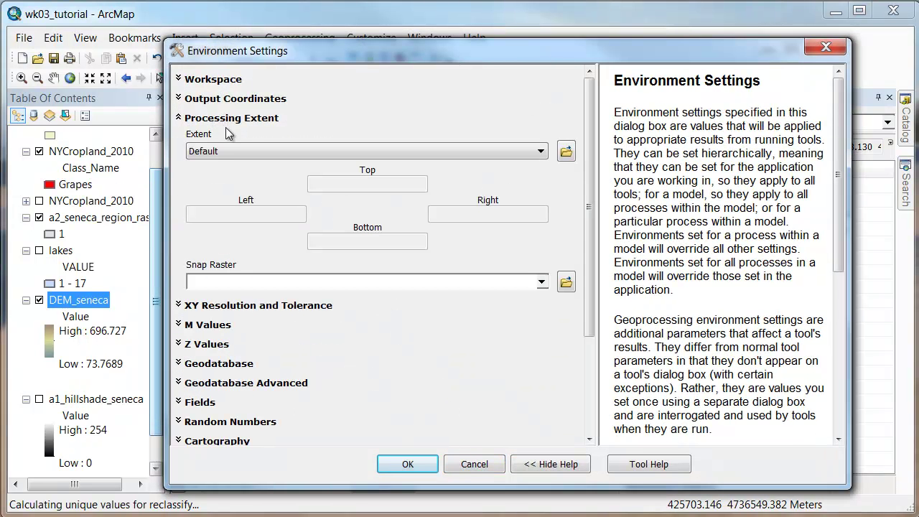
pyautogui.click(538, 153)
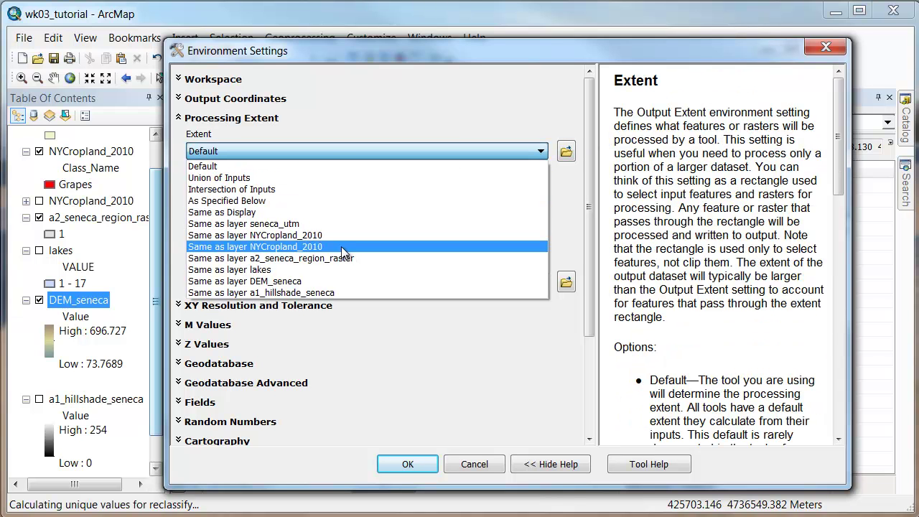
pyautogui.click(320, 280)
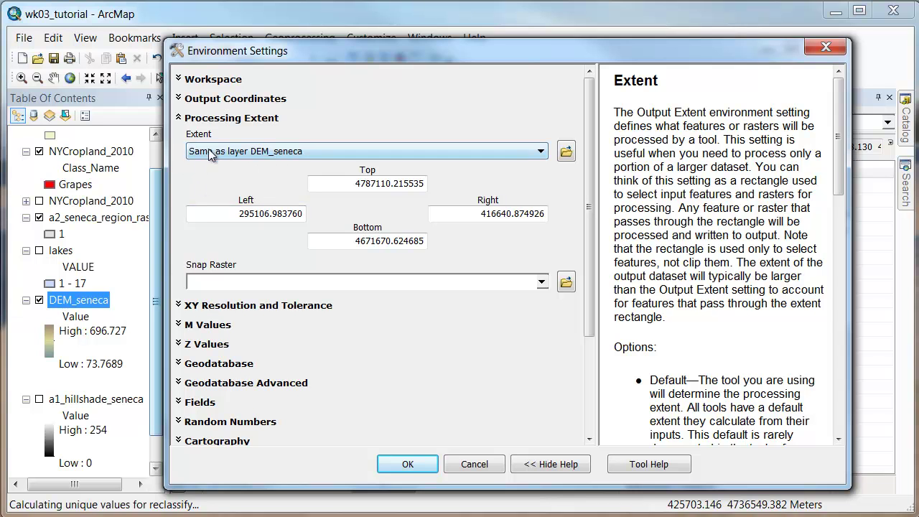
pyautogui.click(543, 283)
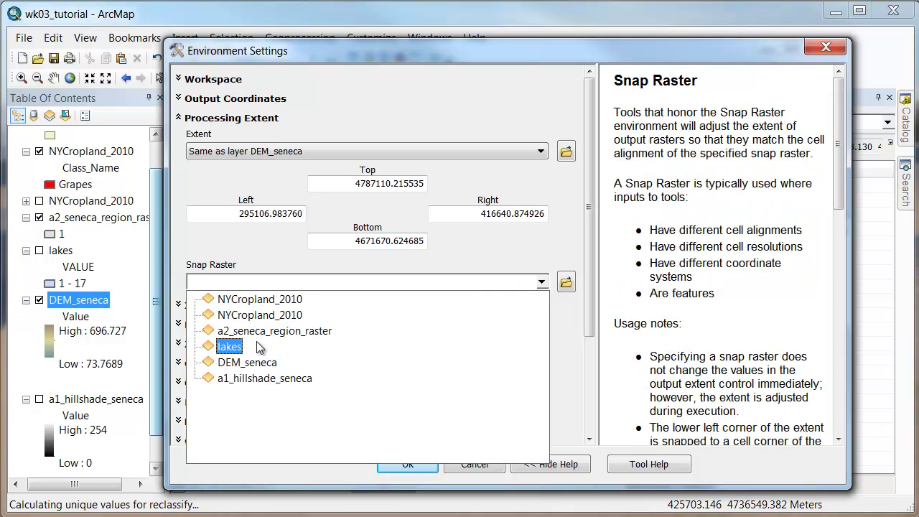
pyautogui.click(228, 370)
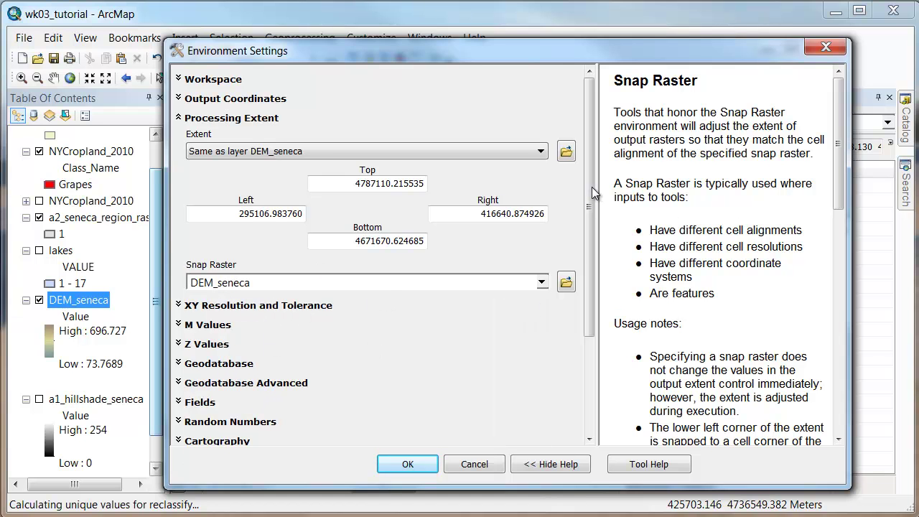
pyautogui.moveTo(591, 186); pyautogui.dragTo(512, 196)
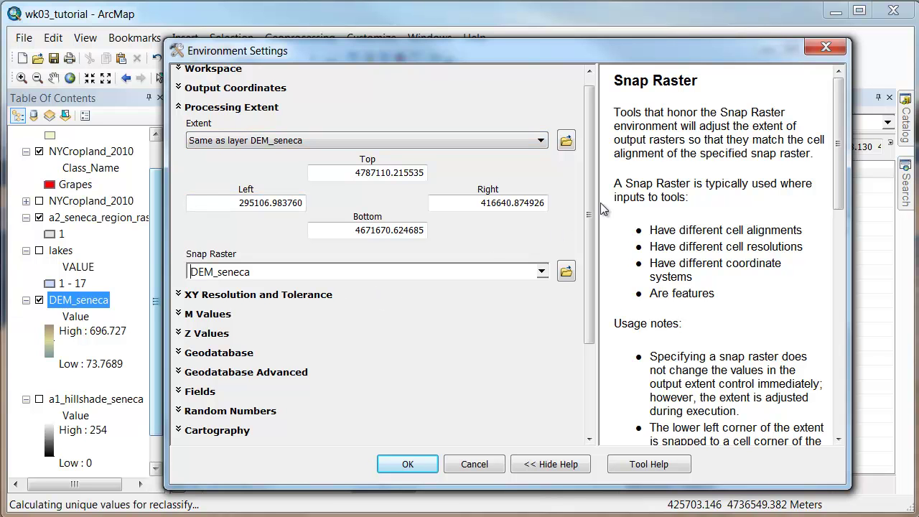
pyautogui.moveTo(591, 201); pyautogui.dragTo(592, 289)
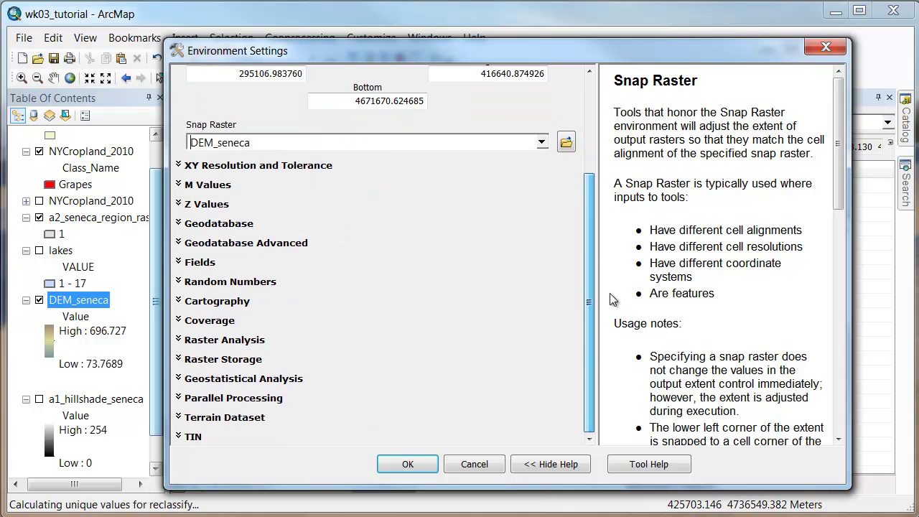
pyautogui.click(178, 340)
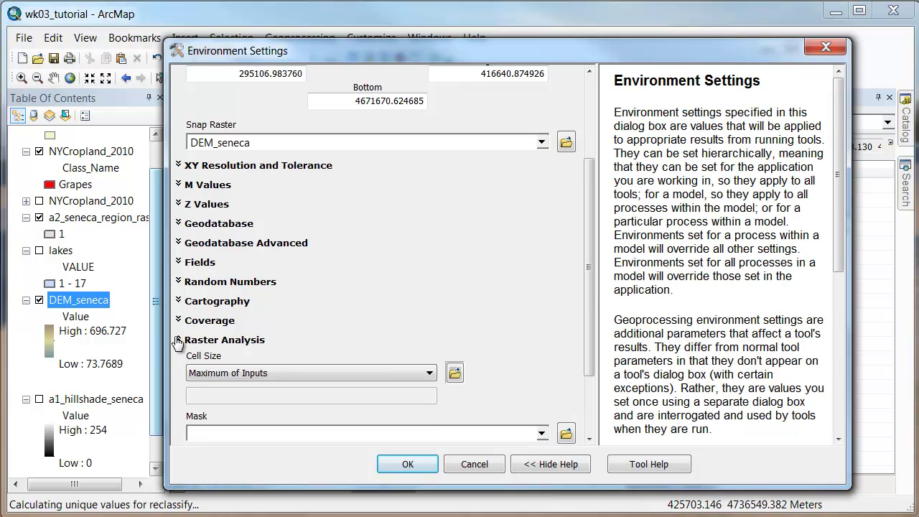
# Set the environment Cell Size to Same as layer DEM_seneca, 27.0857791765575
pyautogui.click(407, 374)
pyautogui.click(363, 469)
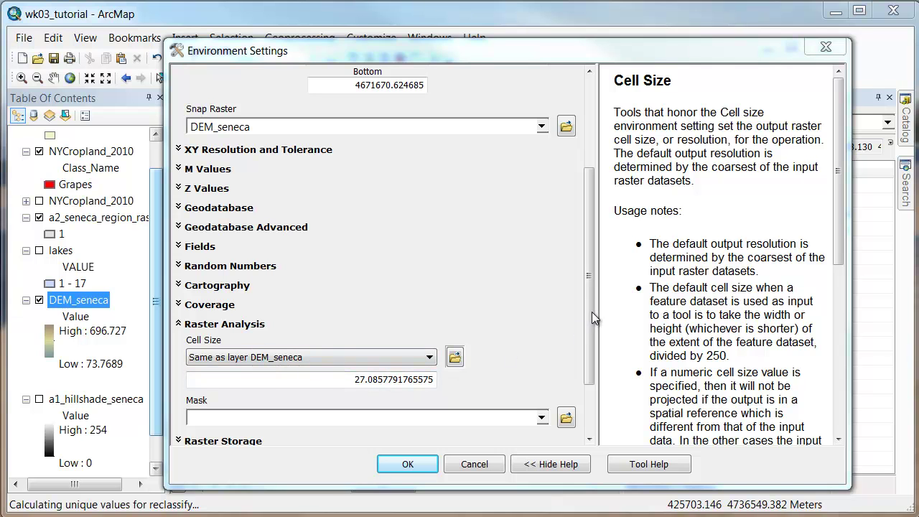
pyautogui.moveTo(591, 311); pyautogui.dragTo(588, 368)
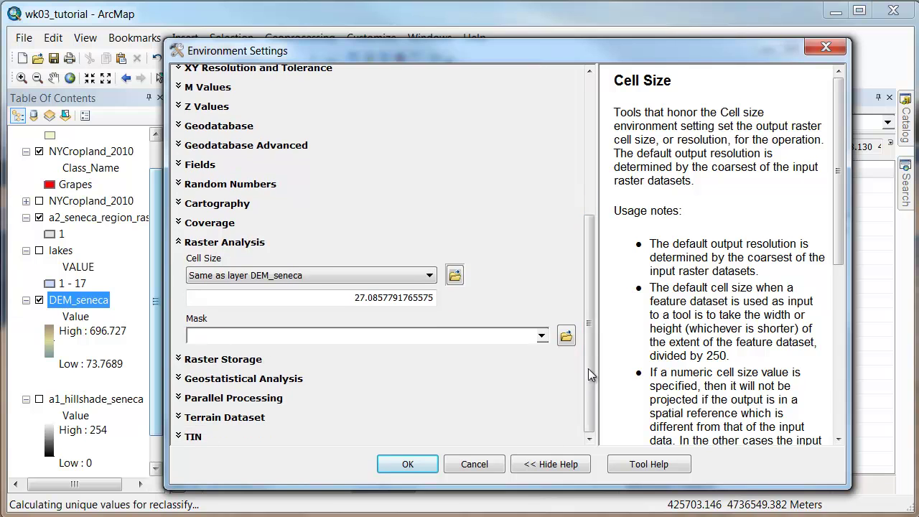
pyautogui.click(238, 362)
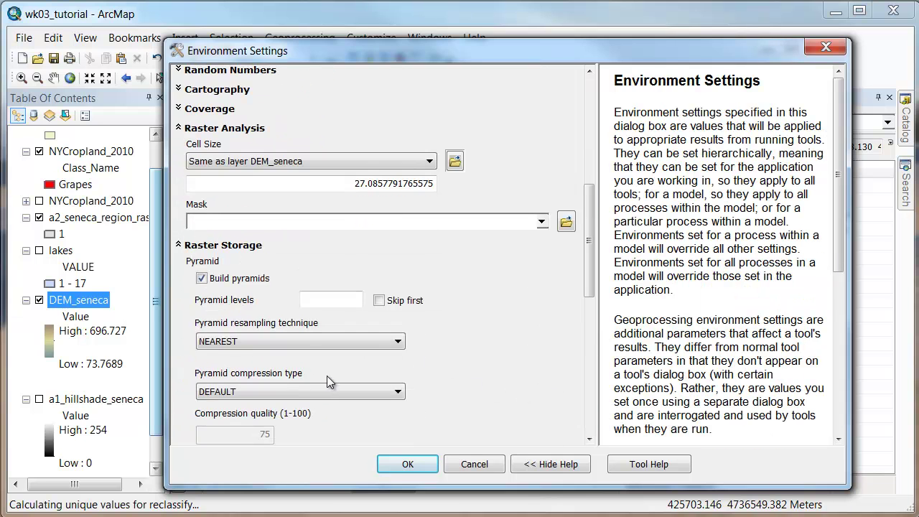
# Choose NEAREST as the Raster Storage resampling method and read its help description
pyautogui.scroll(-2, 339, 378)
pyautogui.scroll(-4, 342, 378)
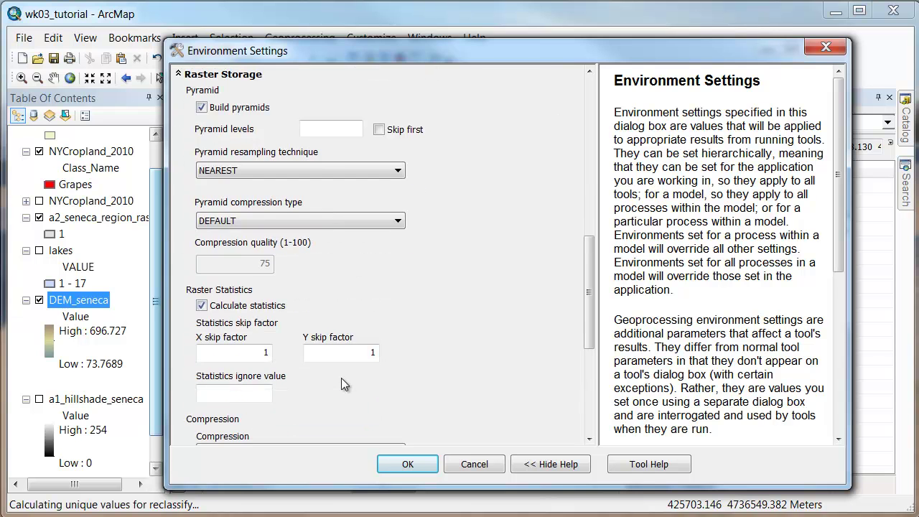
pyautogui.scroll(-2, 341, 377)
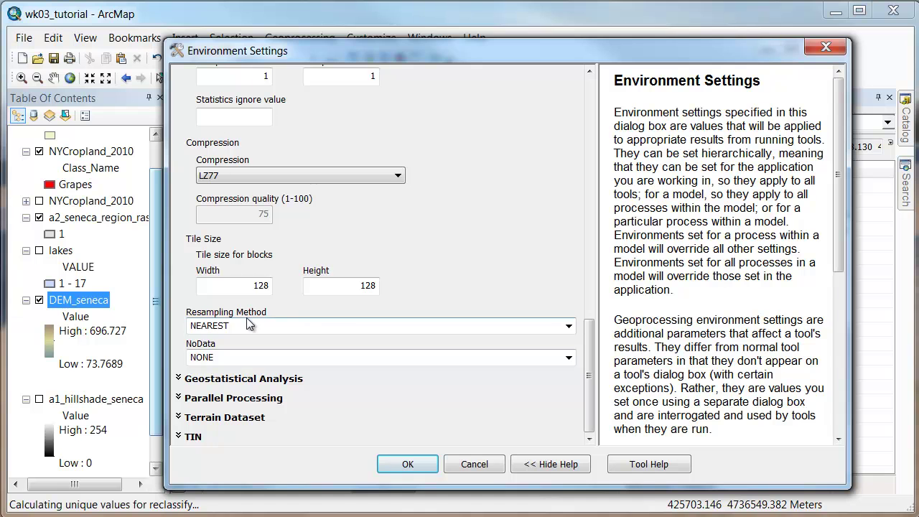
pyautogui.scroll(6, 247, 318)
pyautogui.scroll(-6, 237, 180)
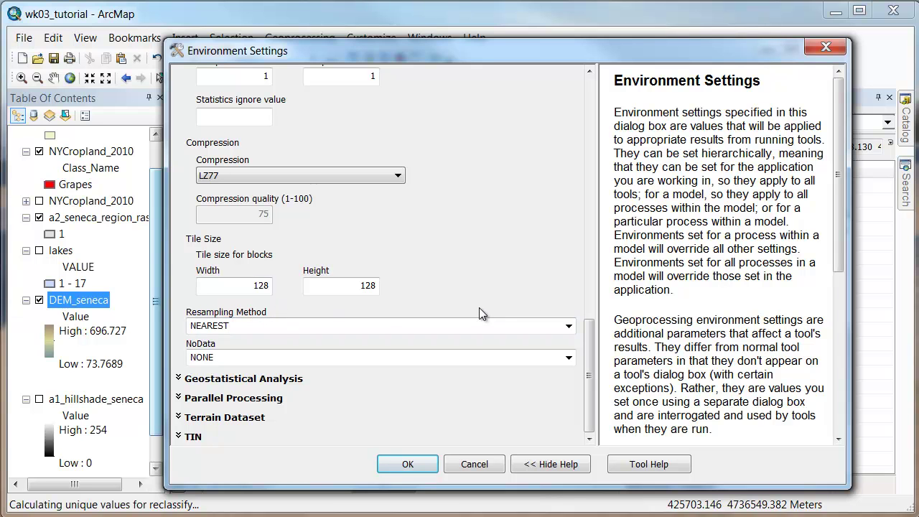
pyautogui.click(567, 326)
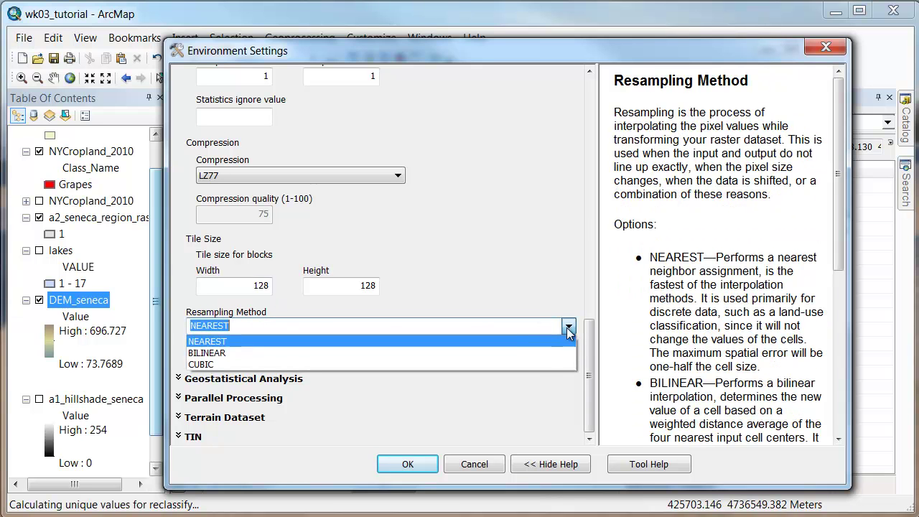
pyautogui.click(249, 341)
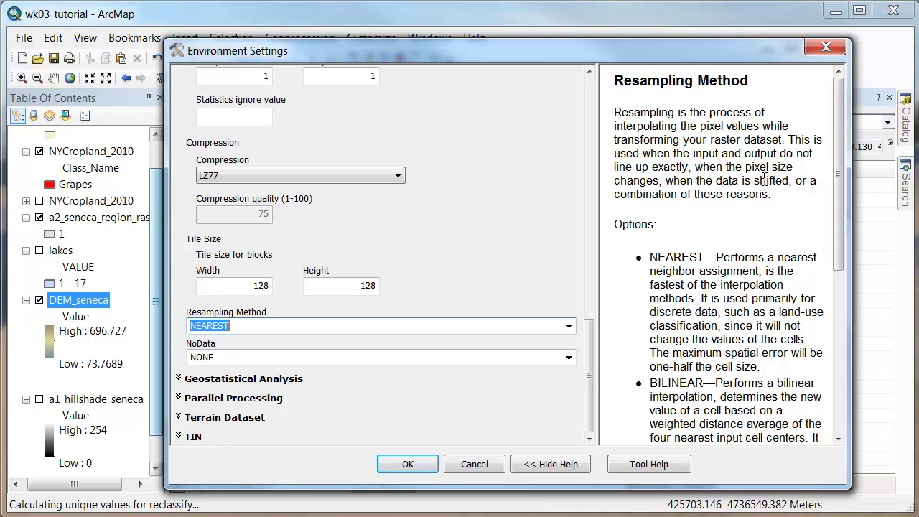
pyautogui.moveTo(790, 140); pyautogui.dragTo(642, 115)
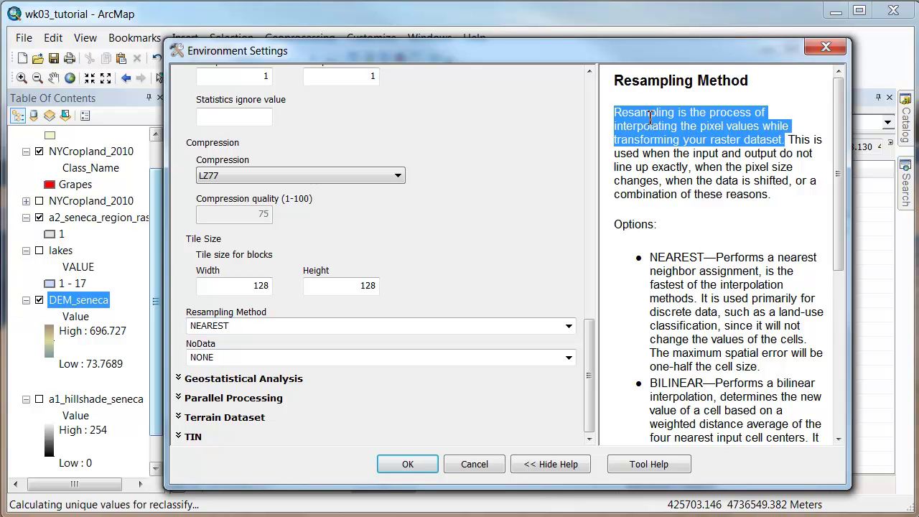
pyautogui.click(707, 210)
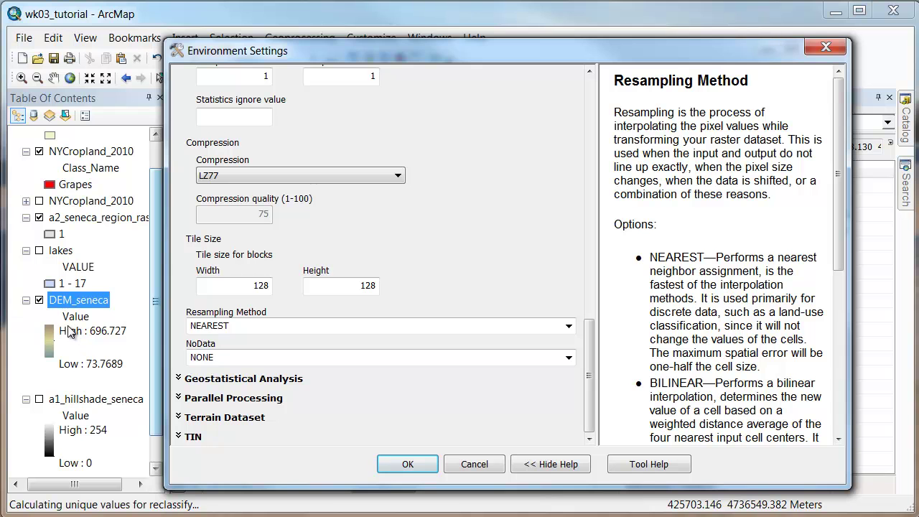
# Review the Raster Storage settings again and confirm NEAREST resampling
pyautogui.moveTo(600, 340); pyautogui.dragTo(597, 250)
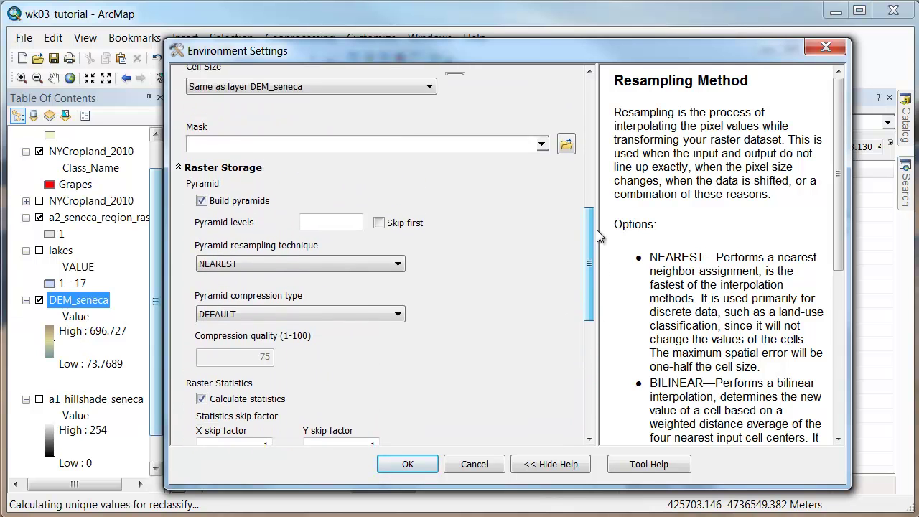
pyautogui.scroll(1, 600, 233)
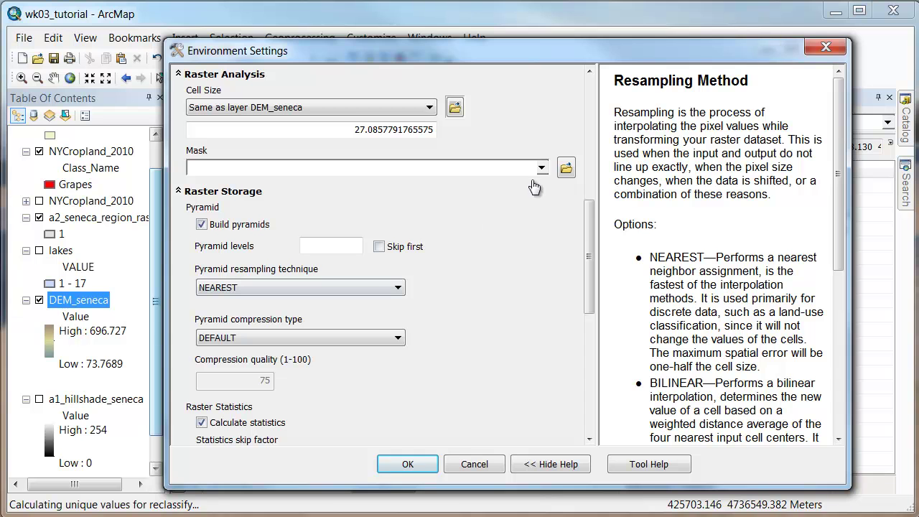
pyautogui.moveTo(593, 243); pyautogui.dragTo(575, 361)
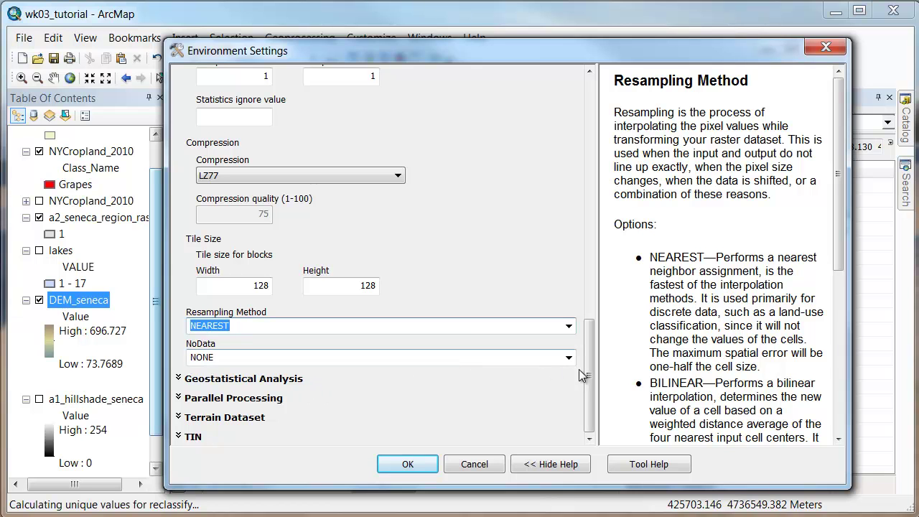
pyautogui.moveTo(588, 379); pyautogui.dragTo(593, 367)
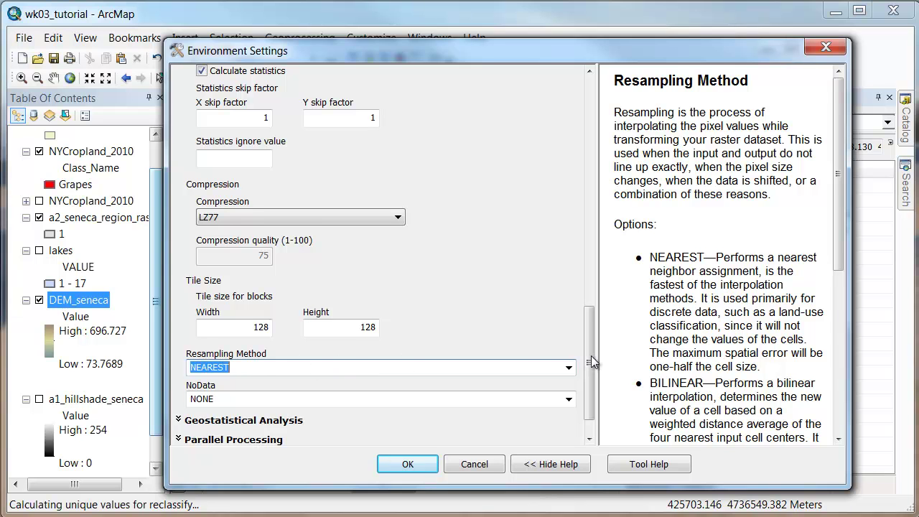
pyautogui.scroll(-2, 592, 362)
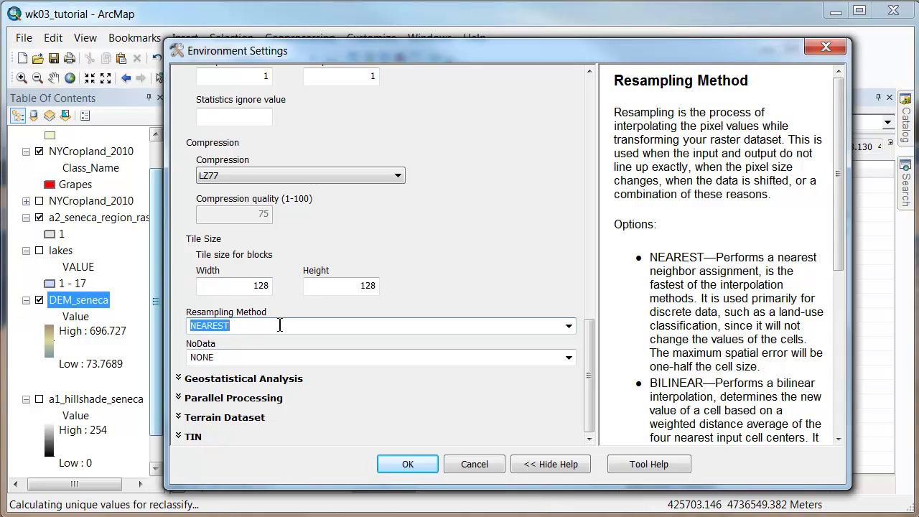
pyautogui.click(280, 326)
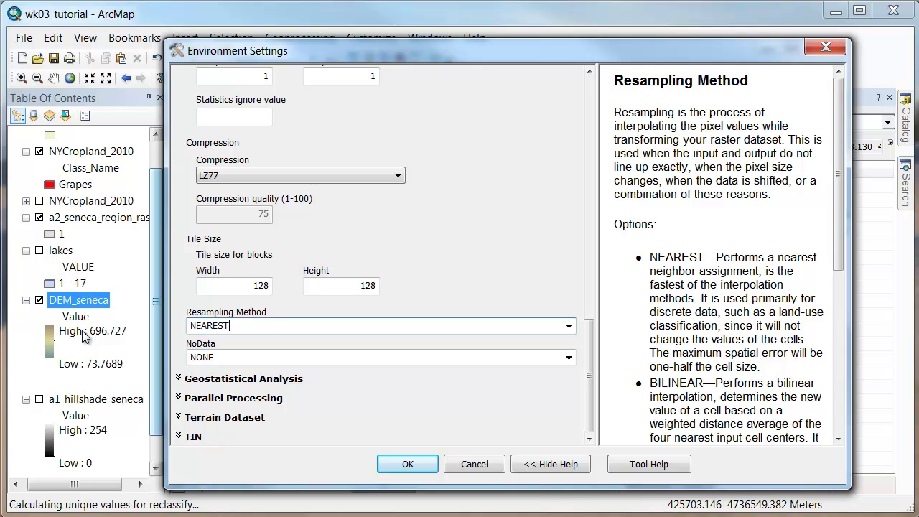
pyautogui.click(568, 326)
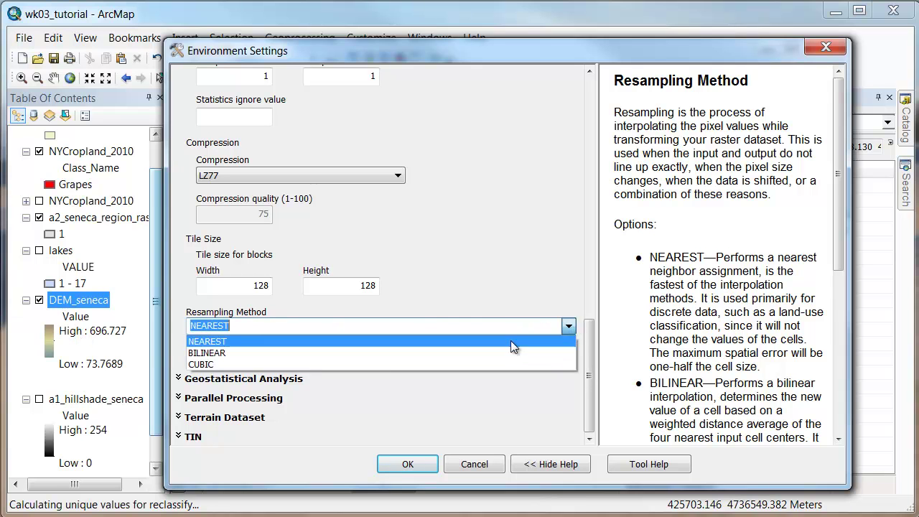
pyautogui.click(218, 342)
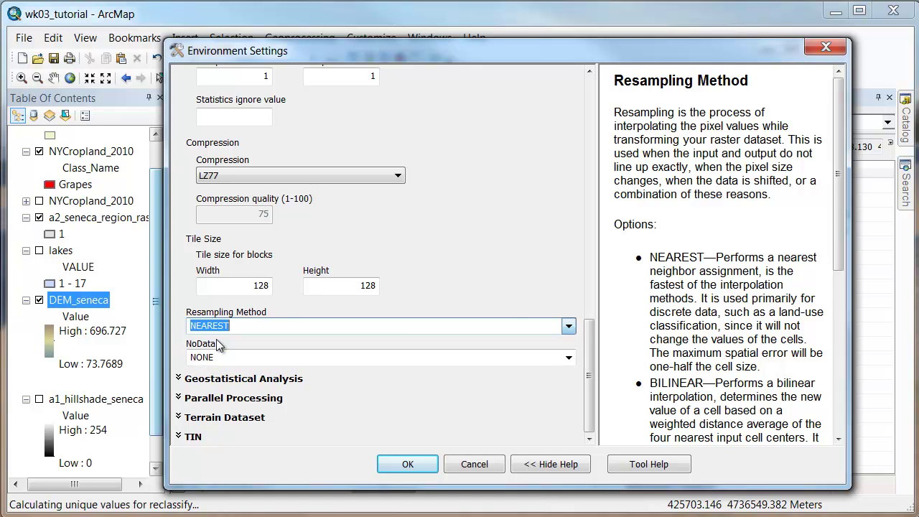
pyautogui.moveTo(593, 356); pyautogui.dragTo(501, 397)
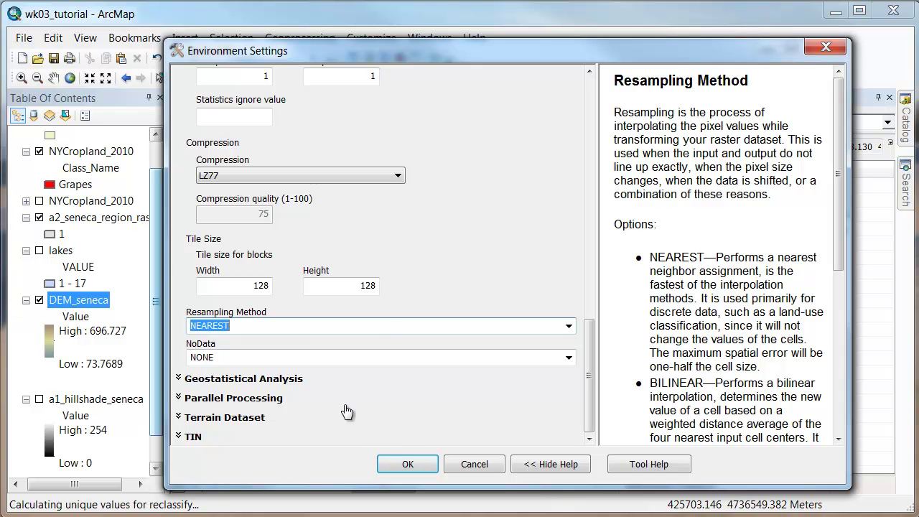
# Run Reclassify with these environments, dismiss the report, and hide NYCropland_2010
pyautogui.click(408, 464)
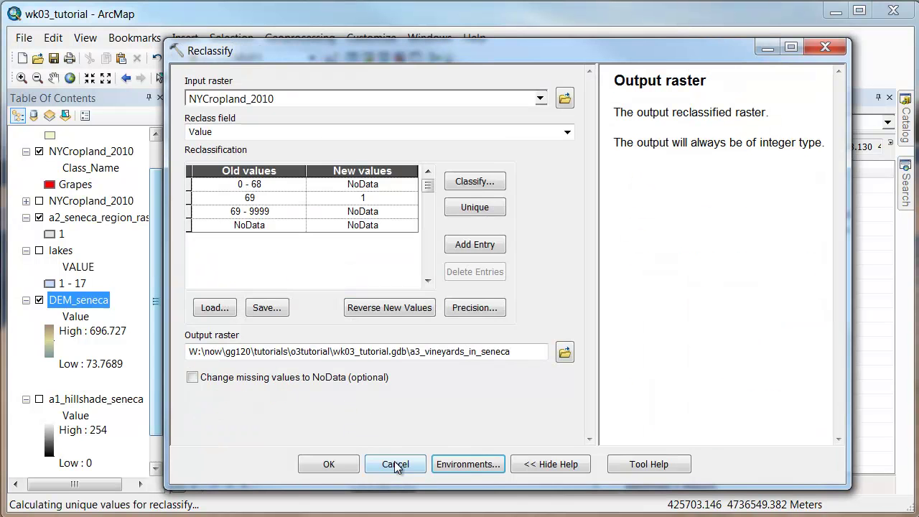
pyautogui.click(330, 464)
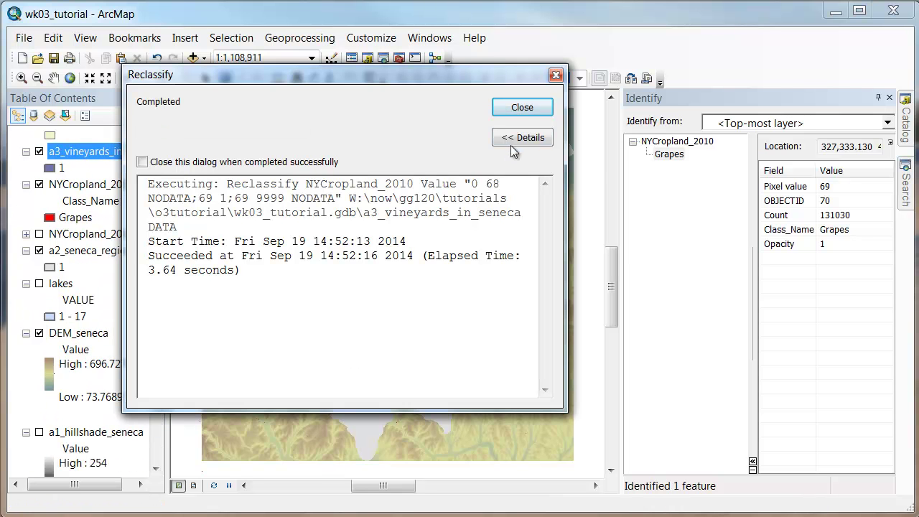
pyautogui.click(522, 107)
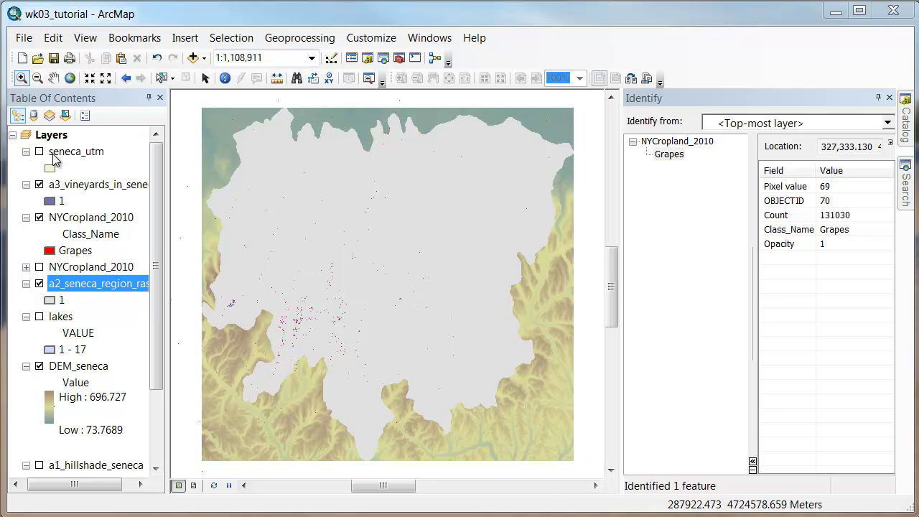
pyautogui.click(56, 185)
pyautogui.click(39, 217)
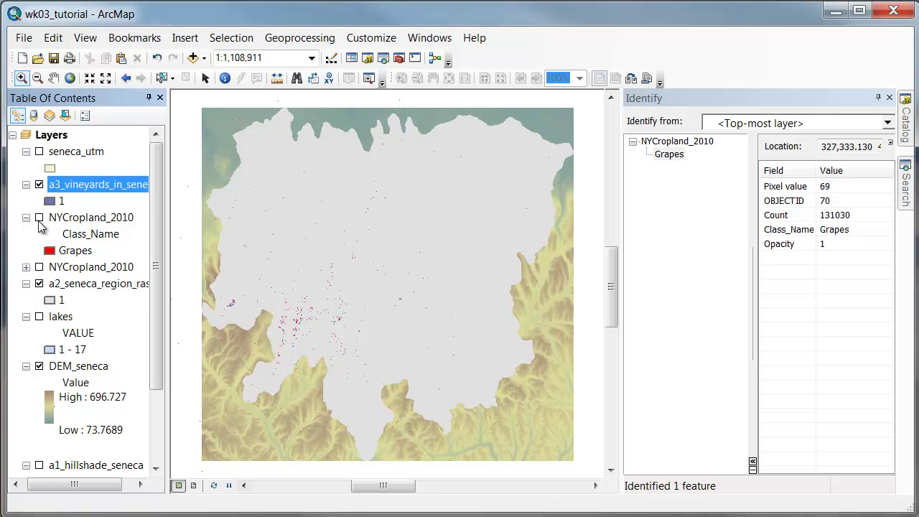
# Zoom to the vineyards and NYCropland_2010 extents, showing the statewide cropland and briefly seneca_utm
pyautogui.rightClick(63, 187)
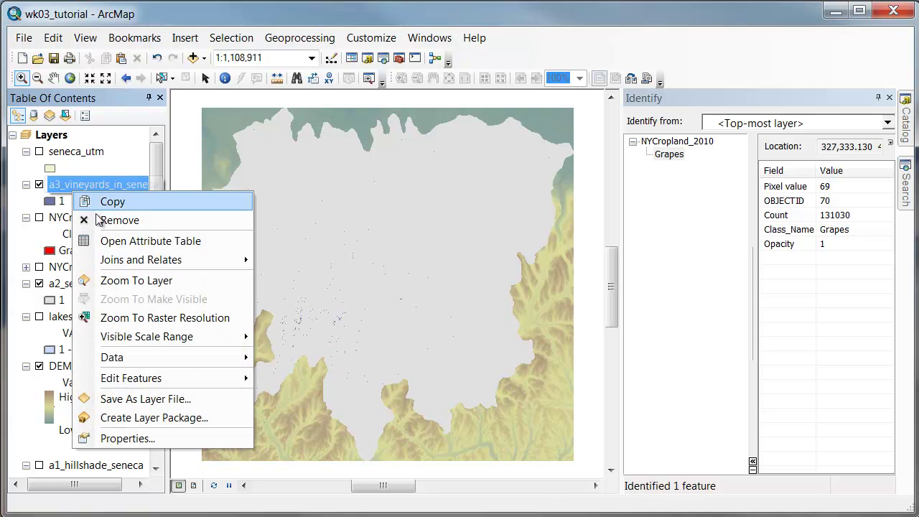
pyautogui.click(120, 287)
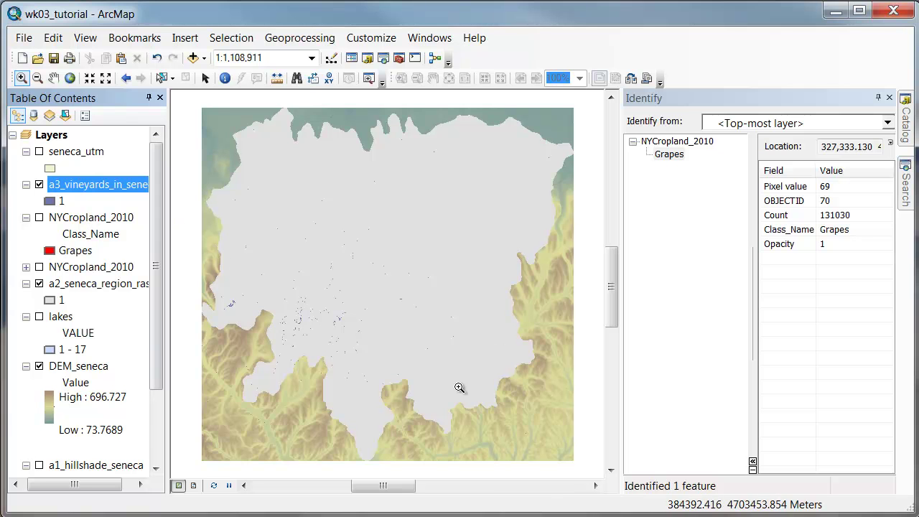
pyautogui.rightClick(76, 217)
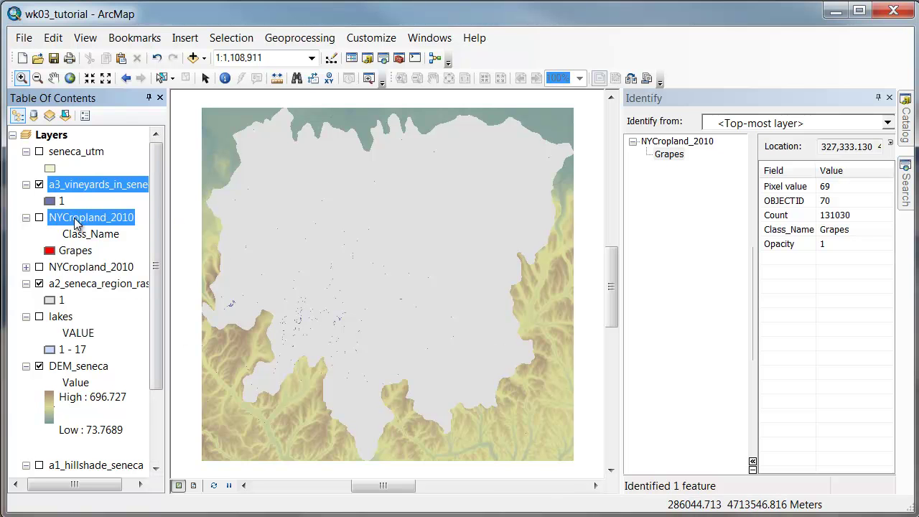
pyautogui.click(105, 309)
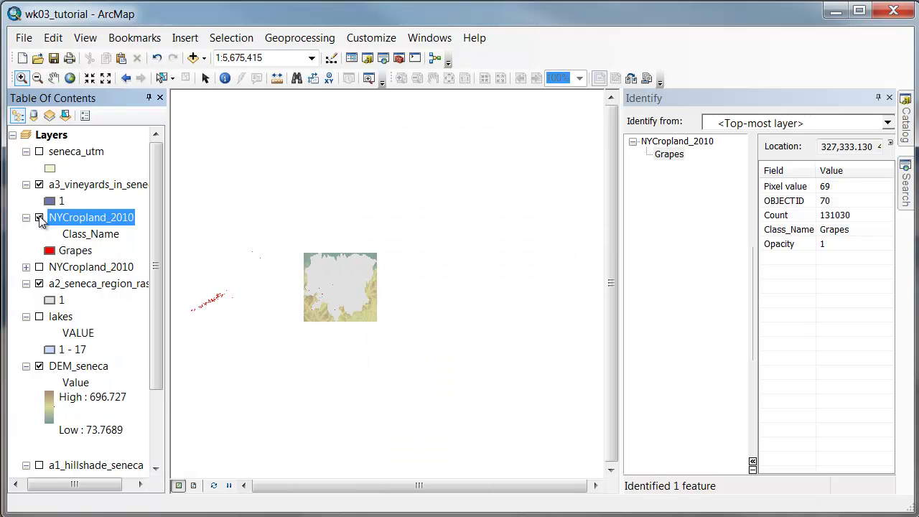
pyautogui.click(40, 268)
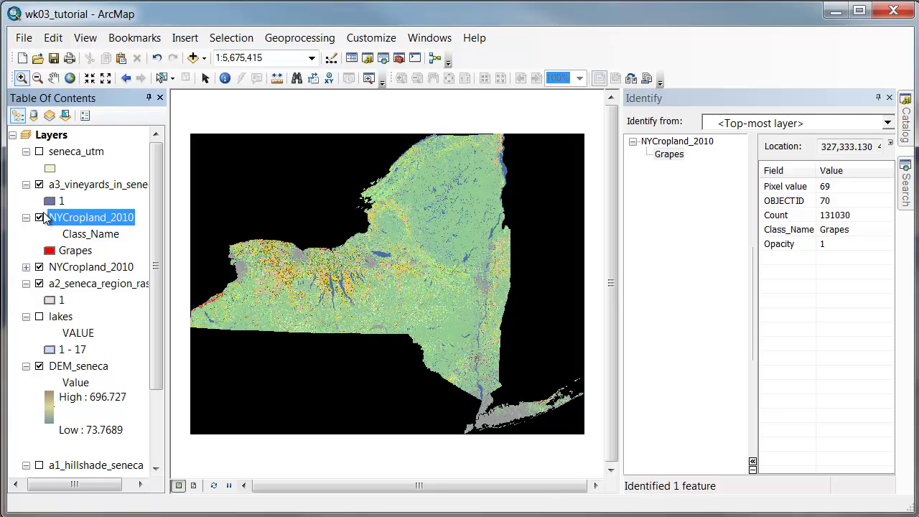
pyautogui.click(40, 153)
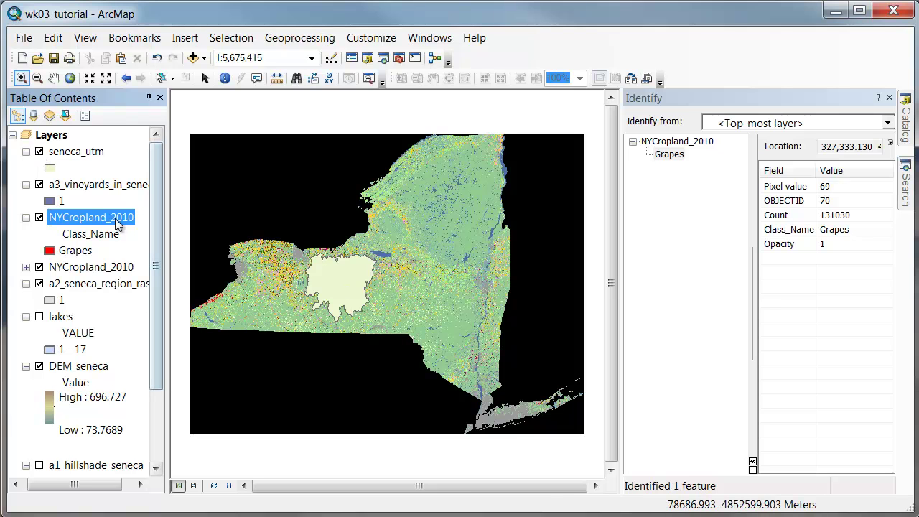
pyautogui.click(40, 152)
# Hide every layer except DEM_seneca and zoom back to the a3_vineyards_in_seneca extent
pyautogui.click(39, 185)
pyautogui.click(40, 218)
pyautogui.click(39, 267)
pyautogui.click(40, 283)
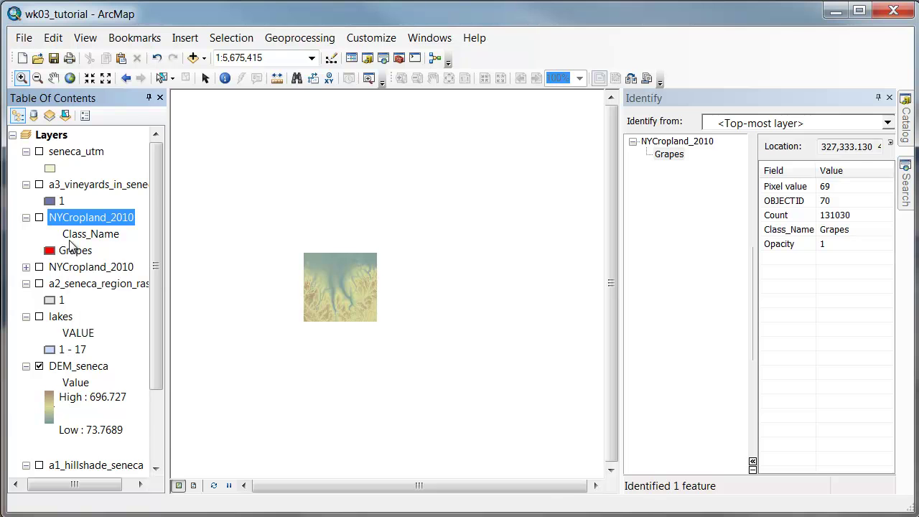
pyautogui.rightClick(74, 186)
pyautogui.click(137, 277)
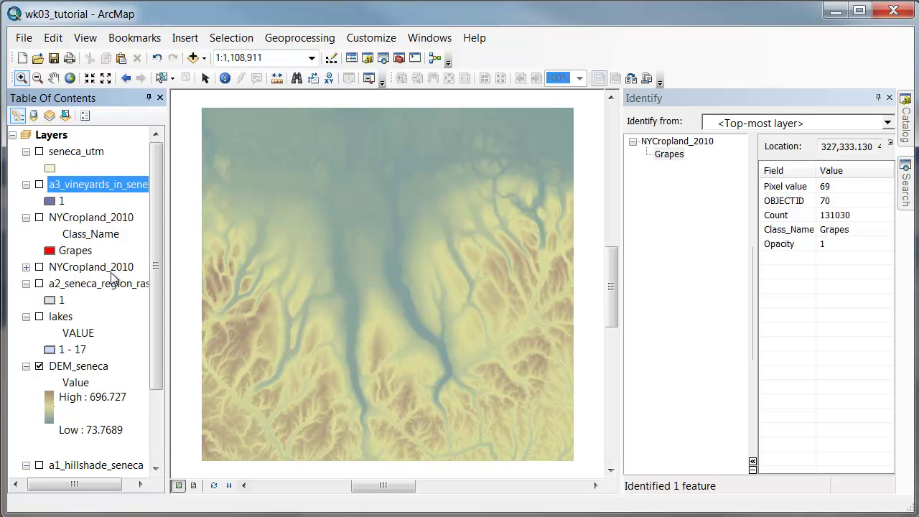
# Check a3_vineyards_in_seneca's source cell size and dimensions, then turn the layer back on
pyautogui.rightClick(80, 185)
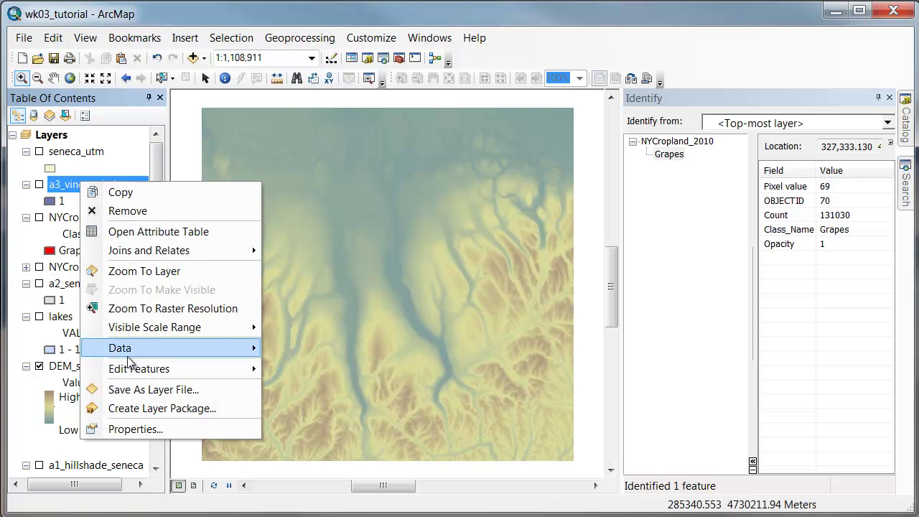
pyautogui.click(140, 429)
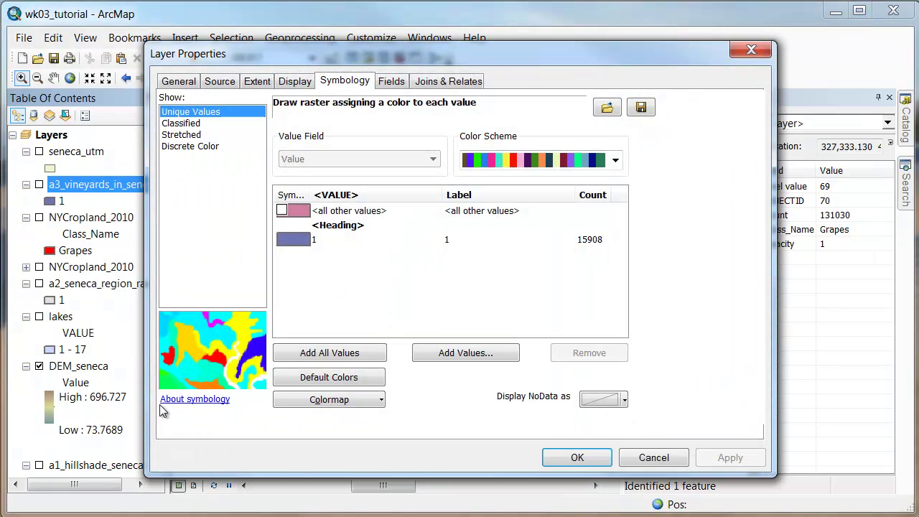
pyautogui.click(219, 83)
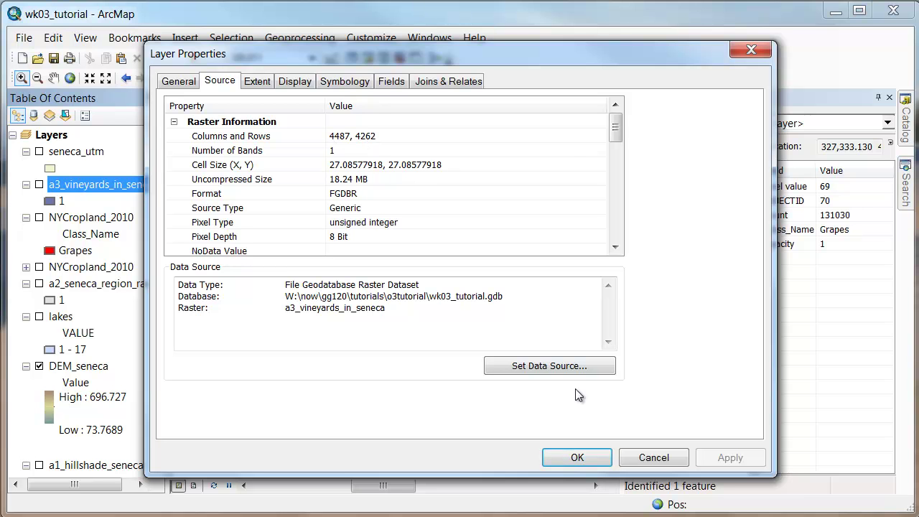
pyautogui.click(653, 459)
pyautogui.click(39, 184)
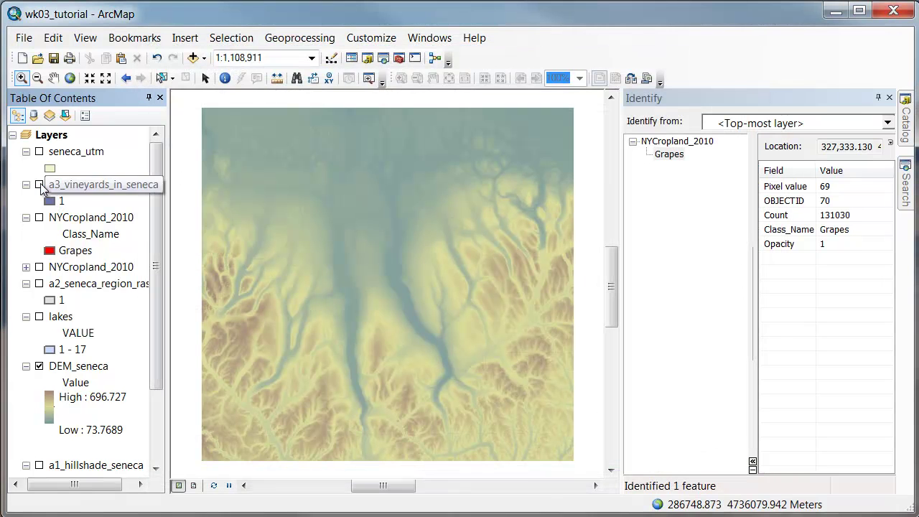
pyautogui.click(48, 190)
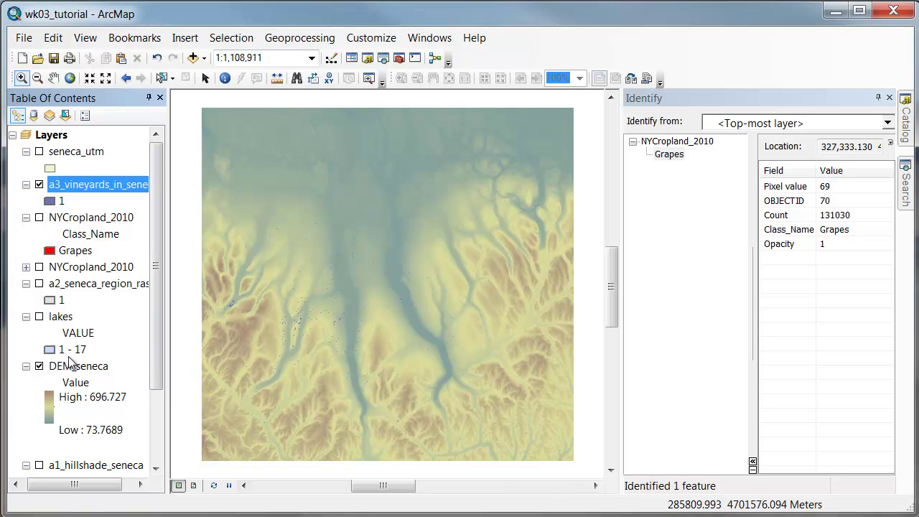
# Compare DEM_seneca's and the vineyards raster's source grids: 4487 × 4262 cells of about 27.09 m
pyautogui.rightClick(72, 368)
pyautogui.click(119, 351)
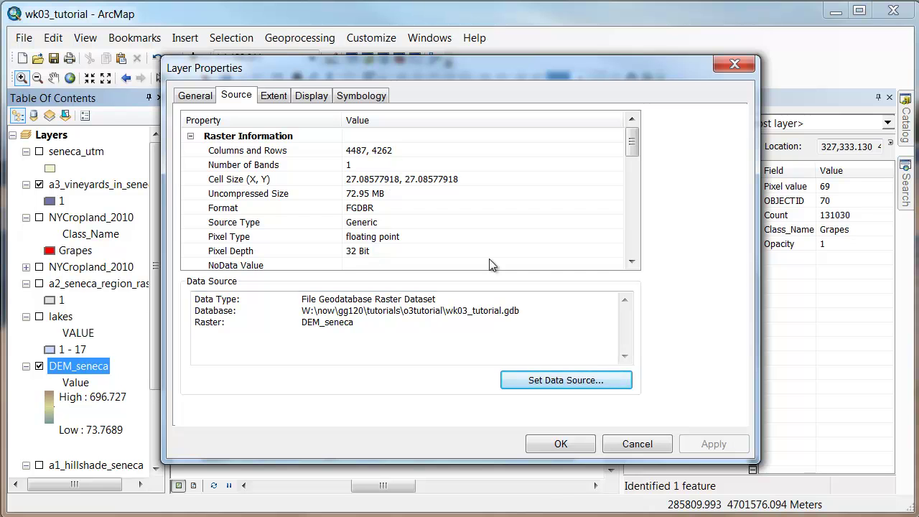
pyautogui.click(635, 444)
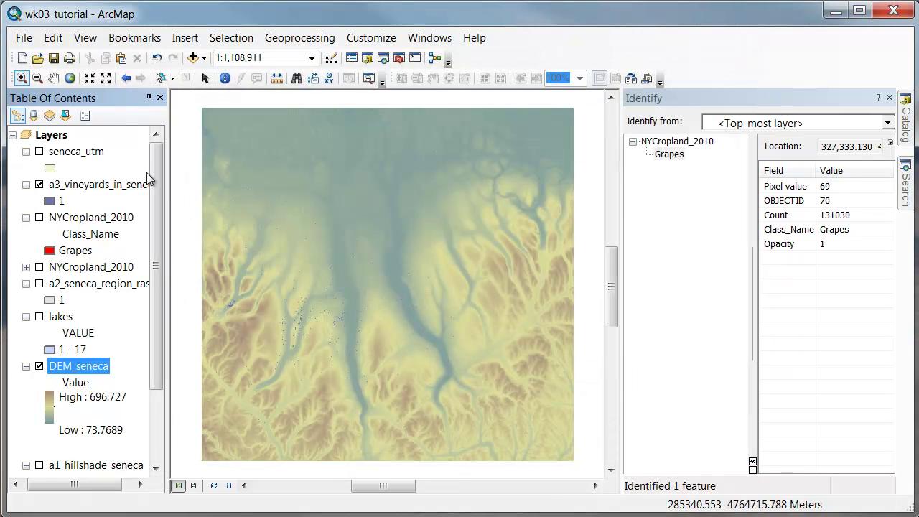
pyautogui.rightClick(90, 191)
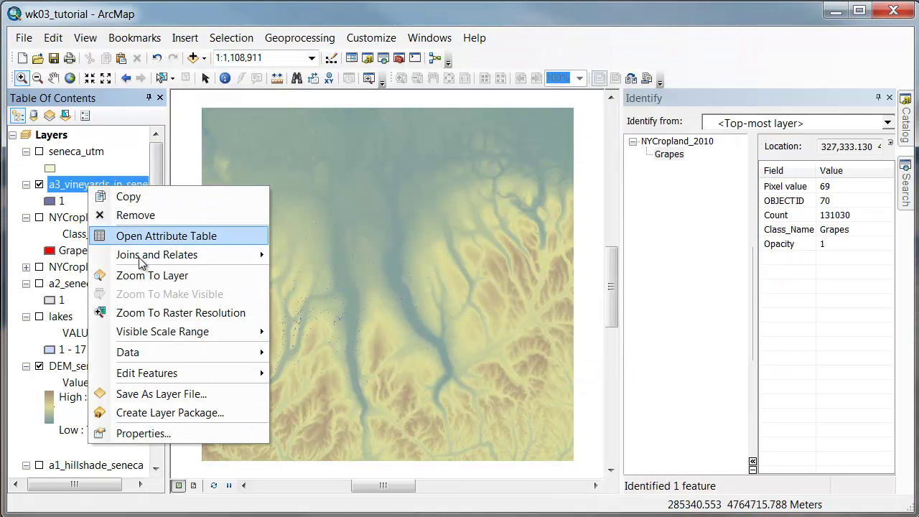
pyautogui.click(154, 434)
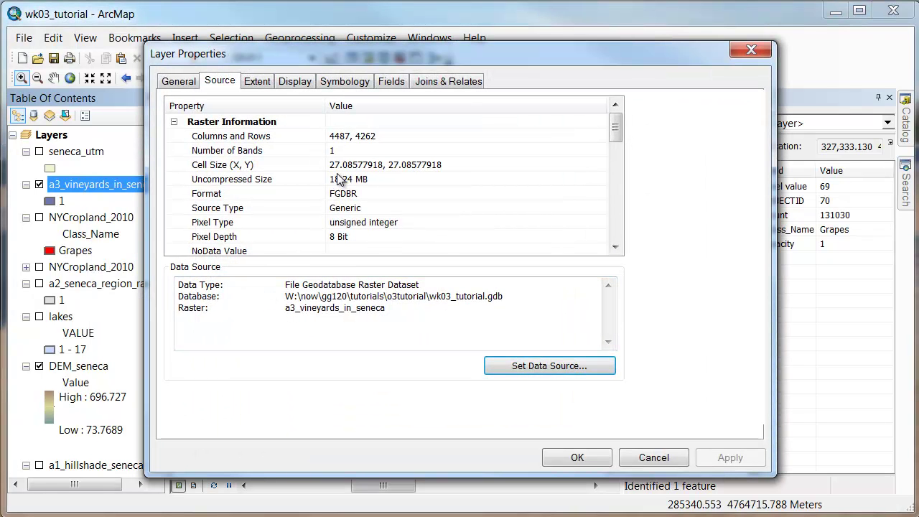
pyautogui.click(640, 449)
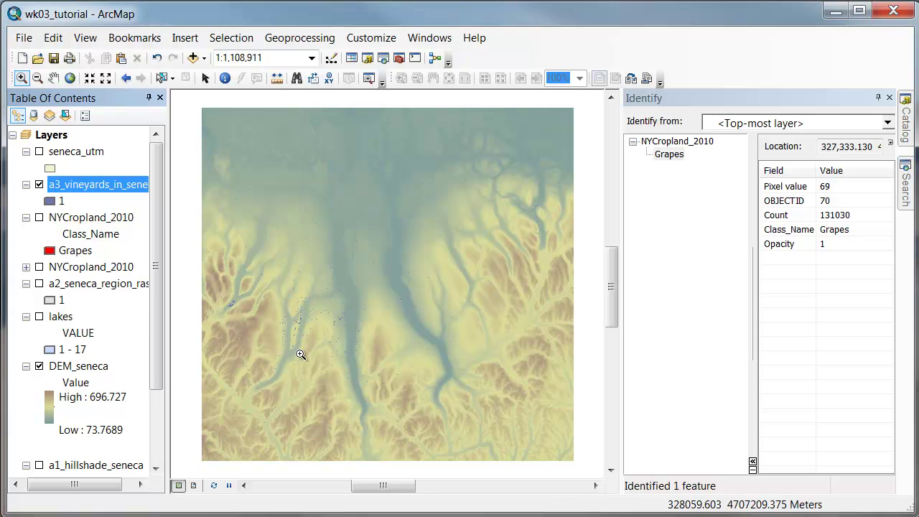
pyautogui.rightClick(82, 368)
pyautogui.click(135, 353)
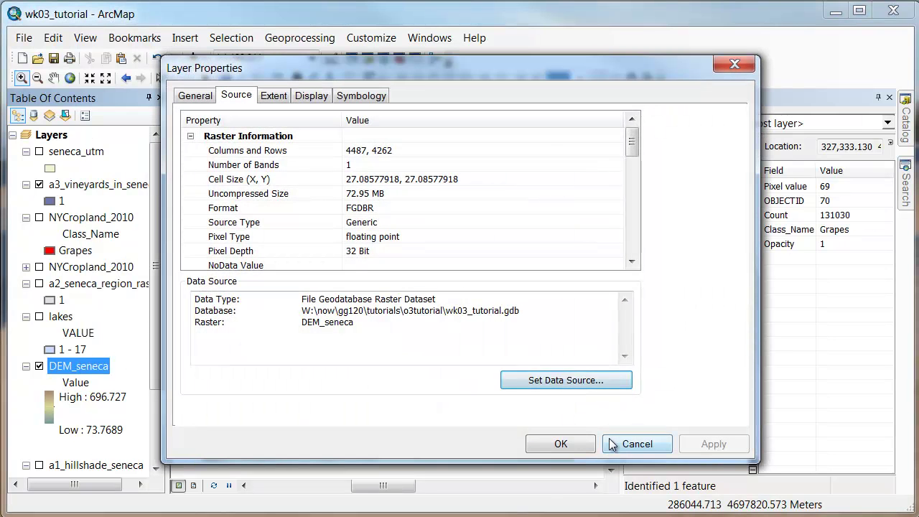
pyautogui.click(637, 444)
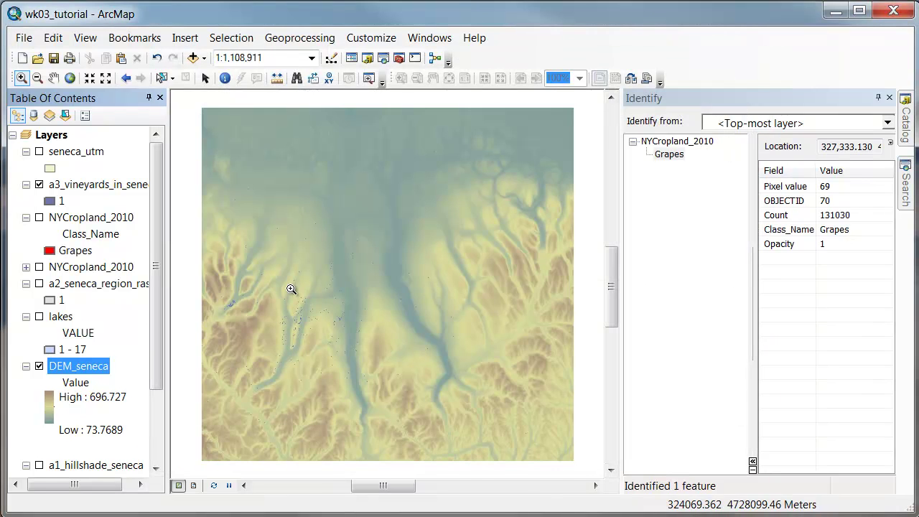
# Zoom in on the vineyard patches and turn NYCropland_2010 back on to compare cells
pyautogui.moveTo(294, 290); pyautogui.dragTo(361, 335)
pyautogui.moveTo(187, 301); pyautogui.dragTo(270, 365)
pyautogui.click(39, 217)
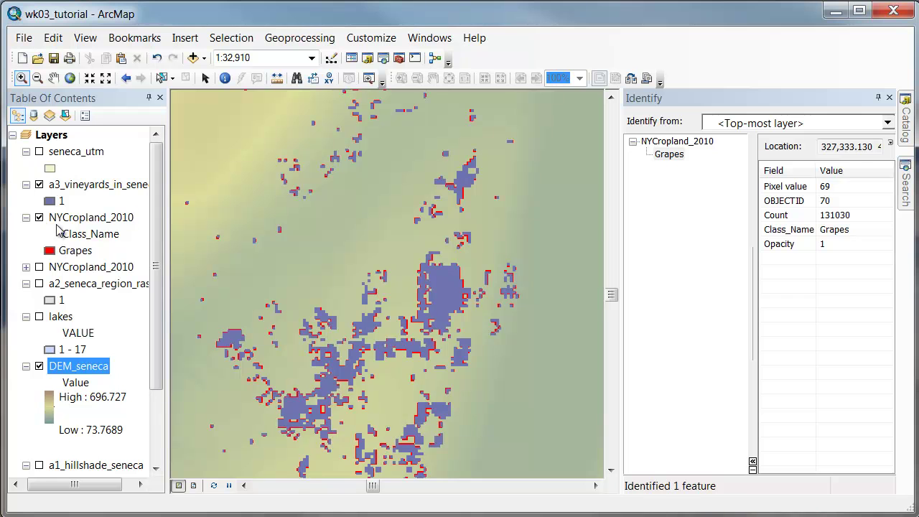
pyautogui.moveTo(273, 222); pyautogui.dragTo(516, 406)
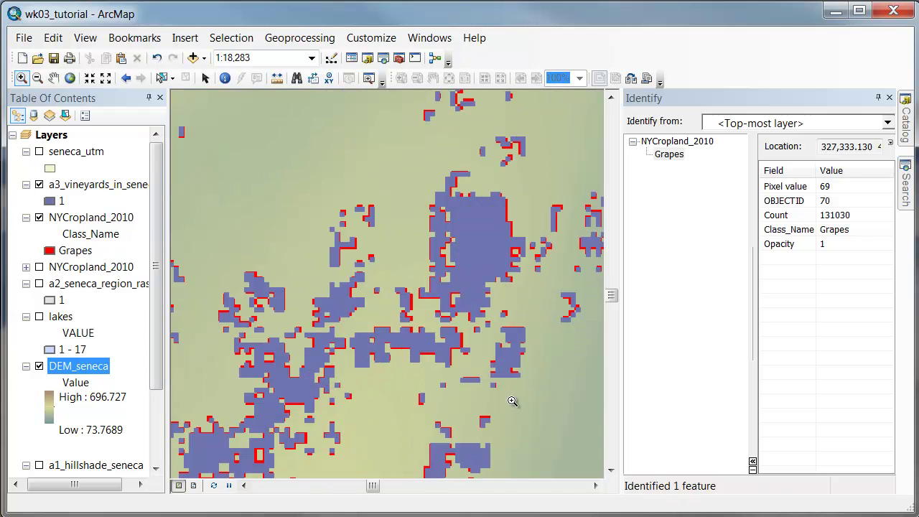
pyautogui.moveTo(302, 165)
pyautogui.mouseDown()
pyautogui.moveTo(448, 337)
pyautogui.moveTo(500, 379)
pyautogui.mouseUp()
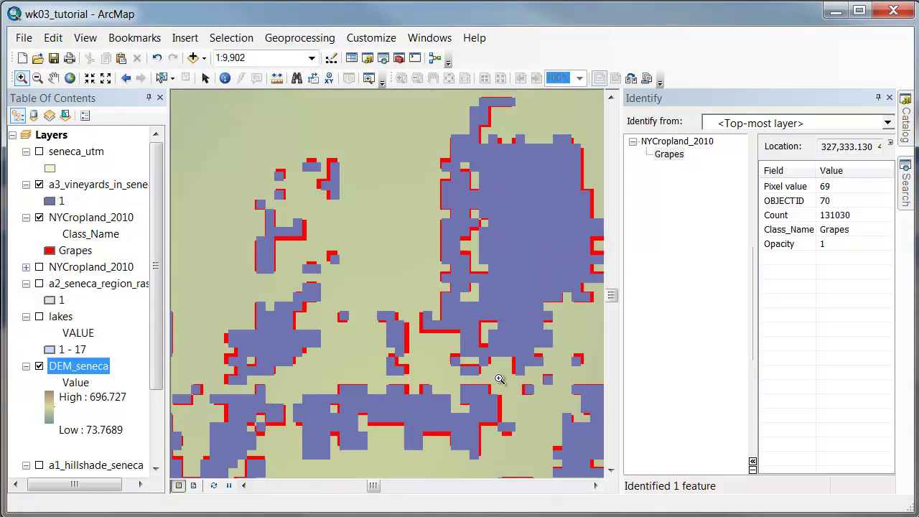
# Review the source properties of NYCropland_2010, DEM_seneca and a3_vineyards_in_seneca
pyautogui.rightClick(75, 218)
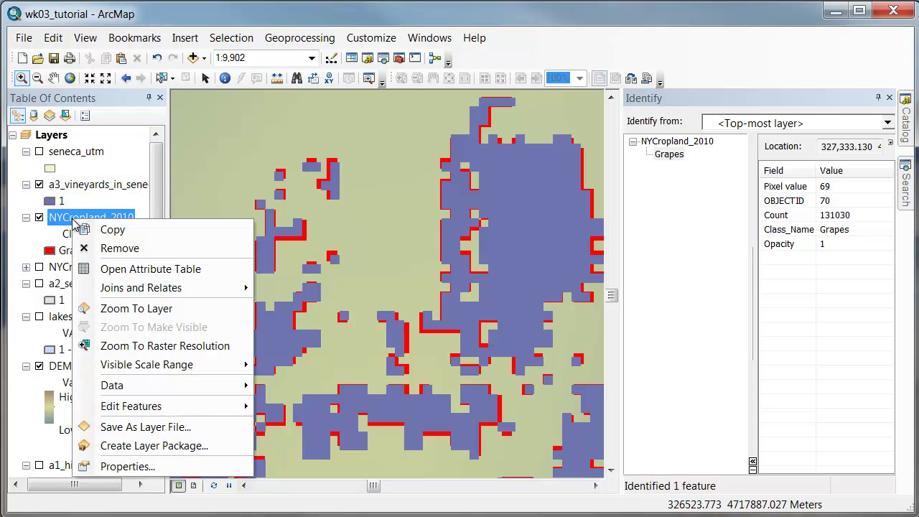
pyautogui.click(129, 466)
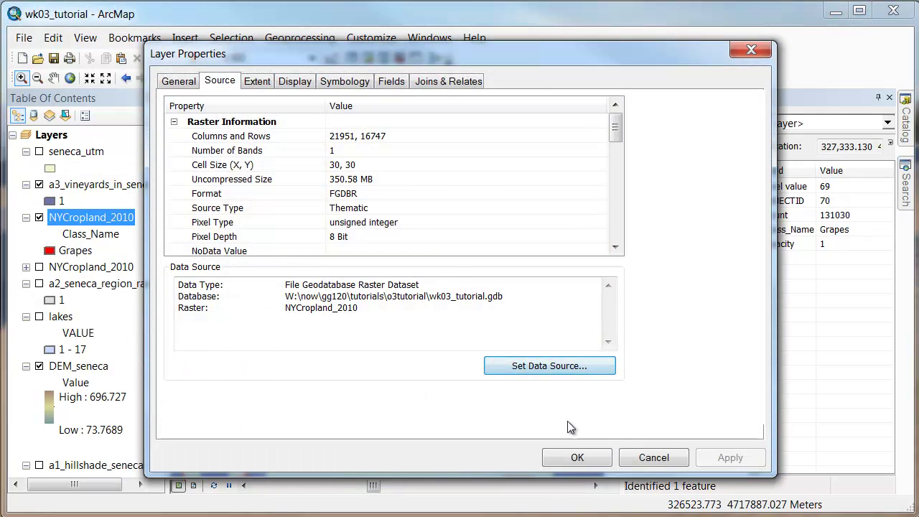
pyautogui.click(669, 457)
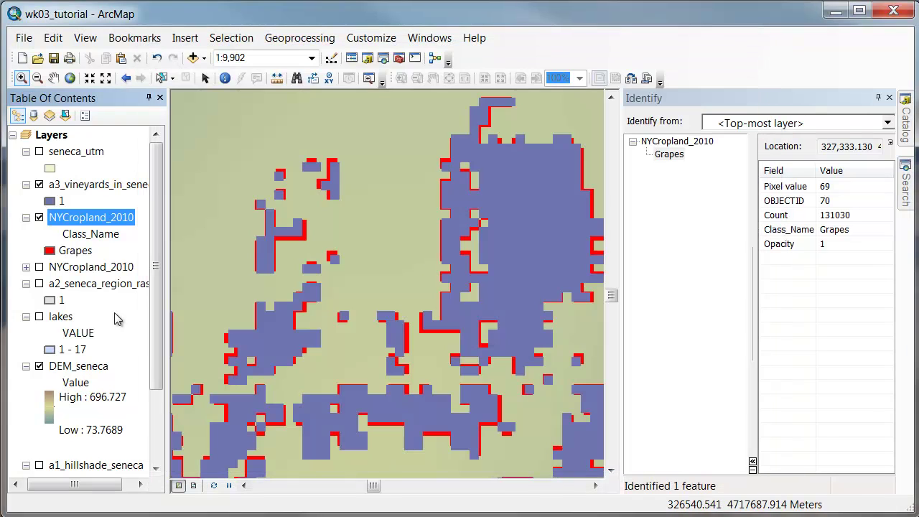
pyautogui.rightClick(80, 367)
pyautogui.click(134, 357)
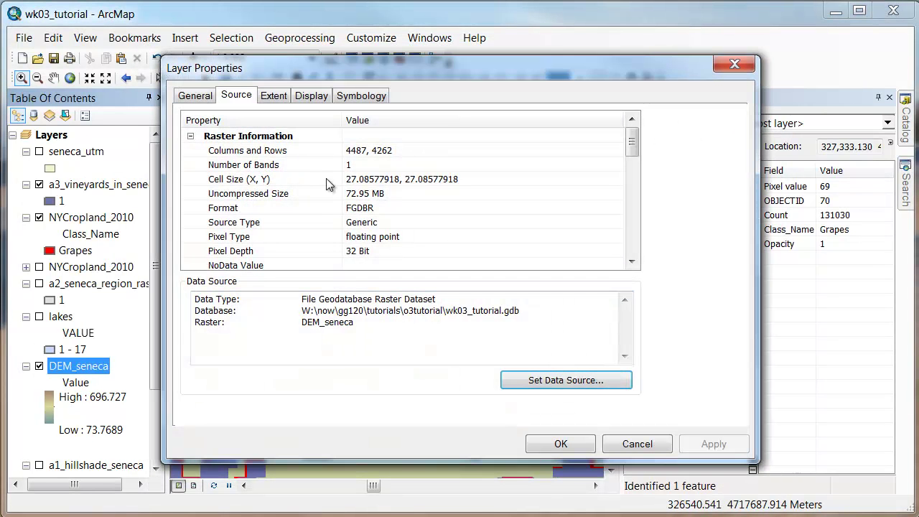
pyautogui.click(637, 443)
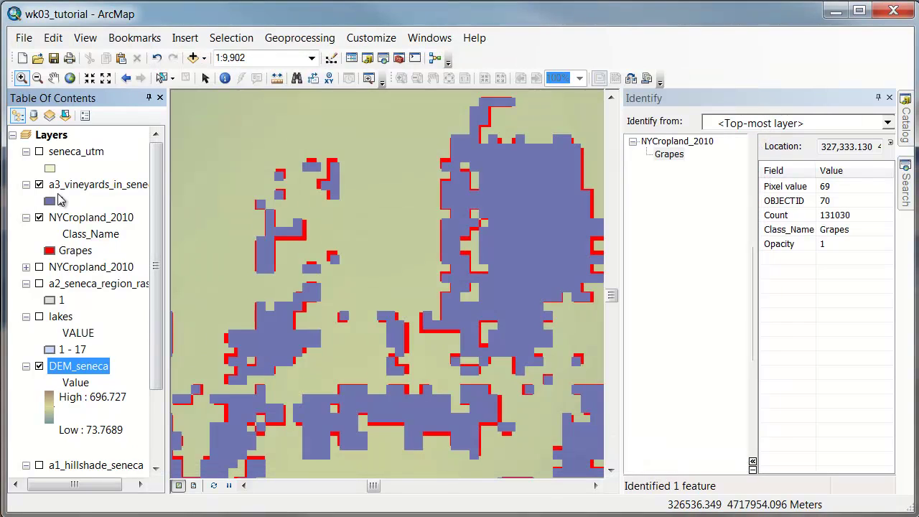
pyautogui.rightClick(62, 188)
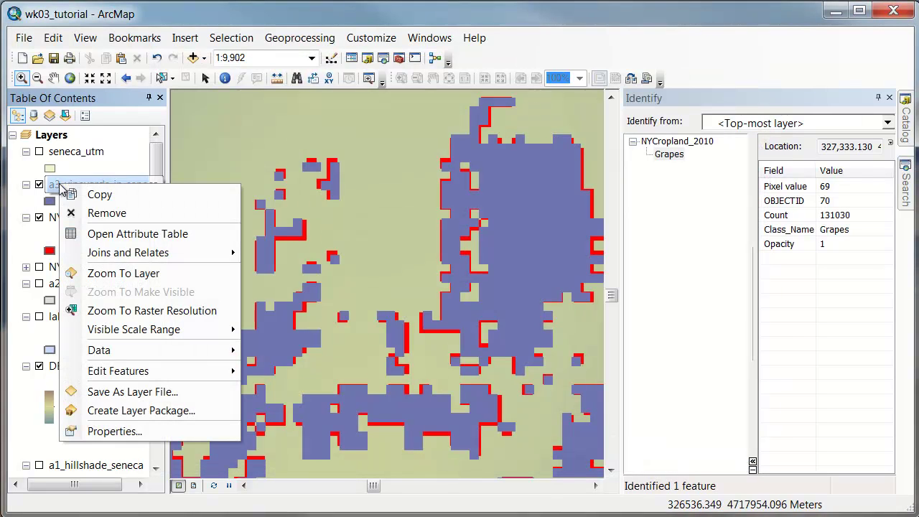
pyautogui.click(131, 431)
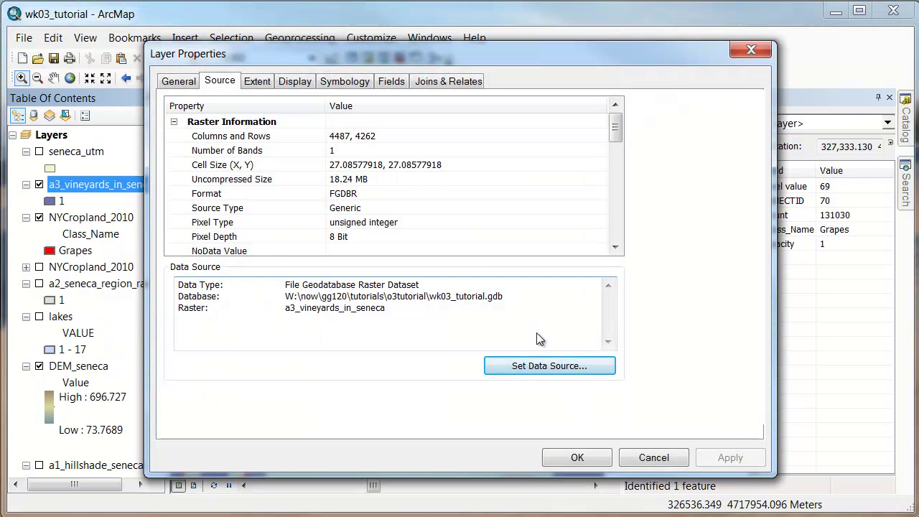
# Close the properties unchanged and compare the vineyard raster against the NYCropland_2010 Grapes cells, then hide NYCropland_2010
pyautogui.click(653, 458)
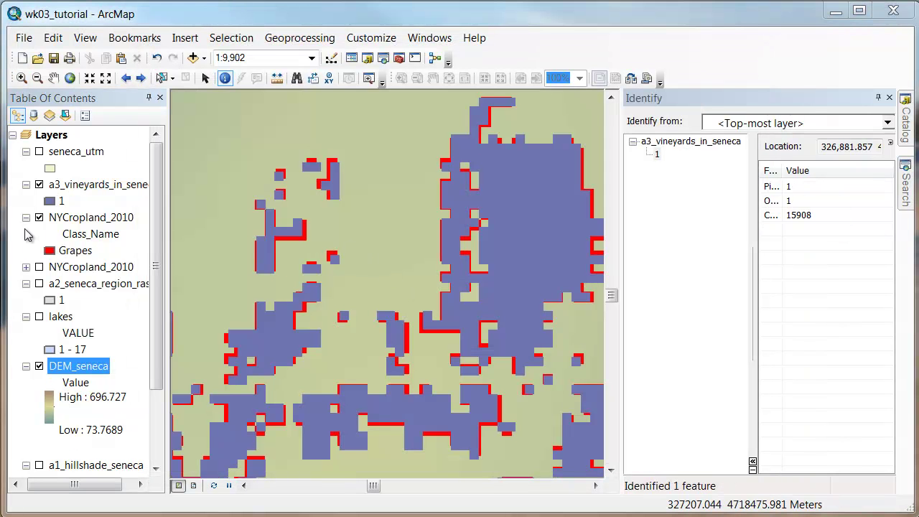
pyautogui.click(40, 184)
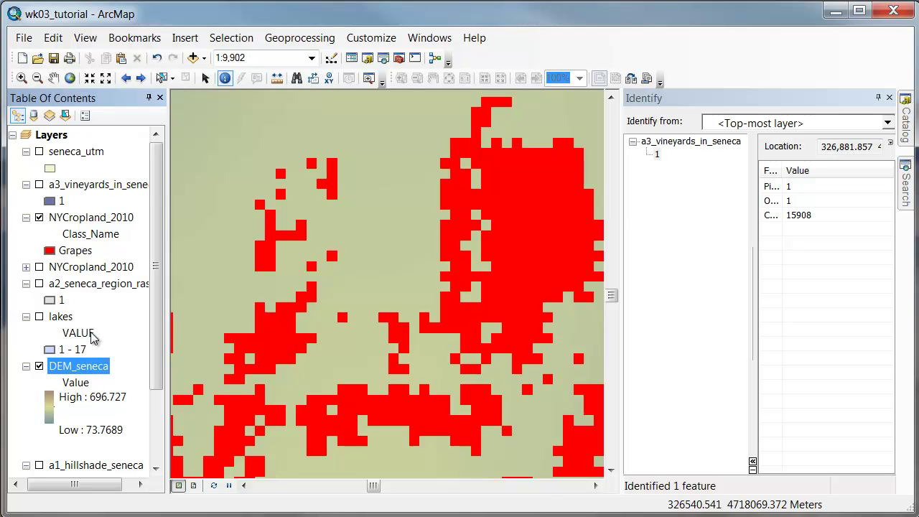
pyautogui.click(39, 185)
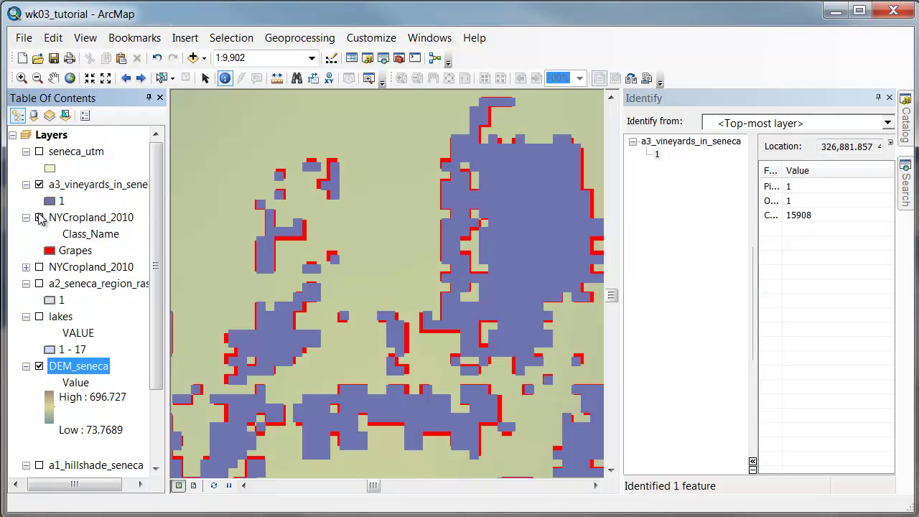
pyautogui.click(40, 218)
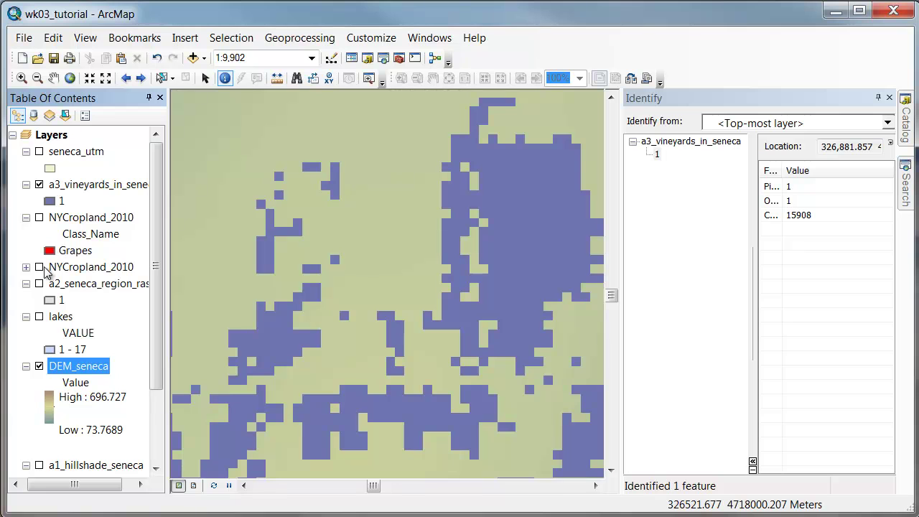
# Identify vineyard raster cells, confirming vineyards read 1 and empty areas read NoData
pyautogui.click(321, 235)
pyautogui.click(291, 250)
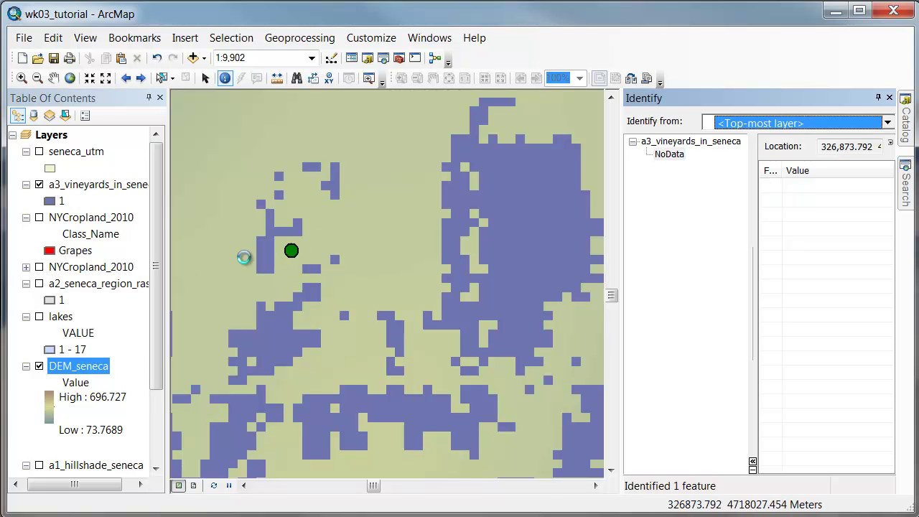
pyautogui.click(229, 256)
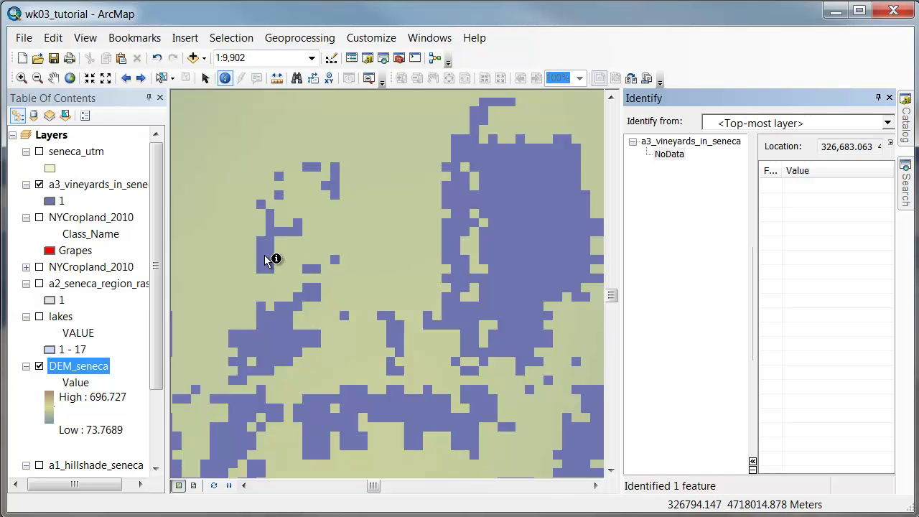
pyautogui.click(265, 255)
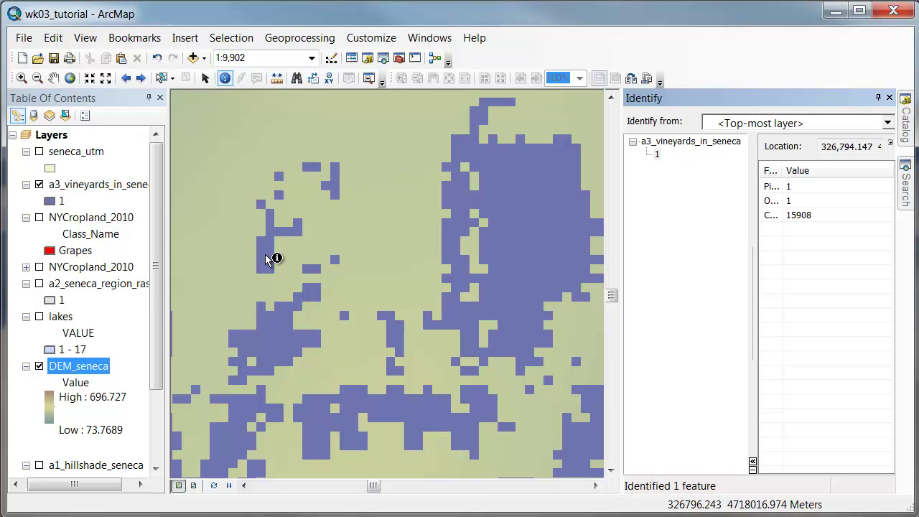
# Show NYCropland_2010 with the vineyard raster hidden and identify land classes at several spots
pyautogui.click(39, 217)
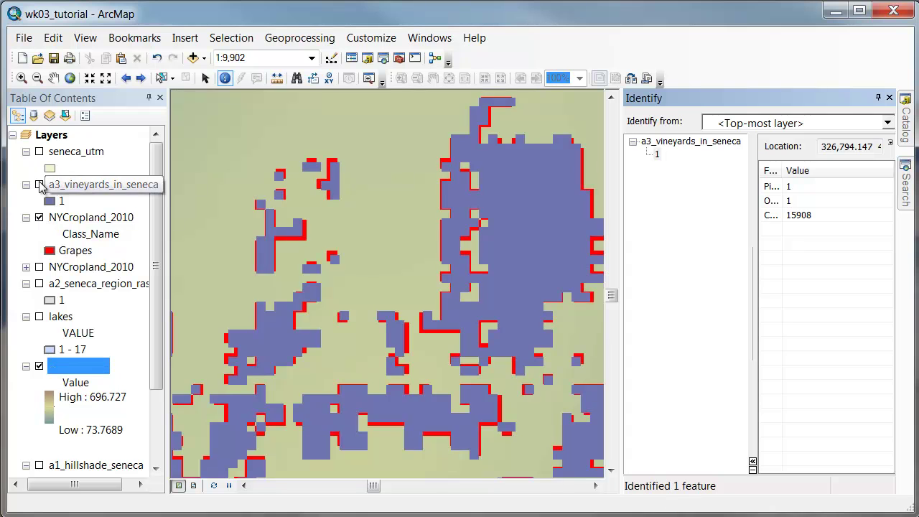
pyautogui.click(38, 185)
pyautogui.click(208, 230)
pyautogui.click(216, 269)
pyautogui.click(359, 231)
# Confirm red cells are classed as Grapes, then show only the vineyard raster over DEM_seneca
pyautogui.click(384, 151)
pyautogui.click(283, 123)
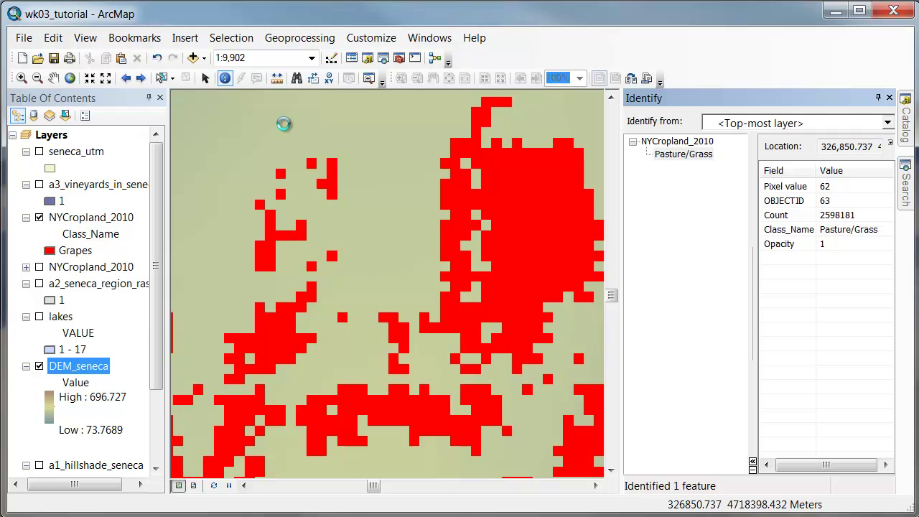
pyautogui.click(273, 237)
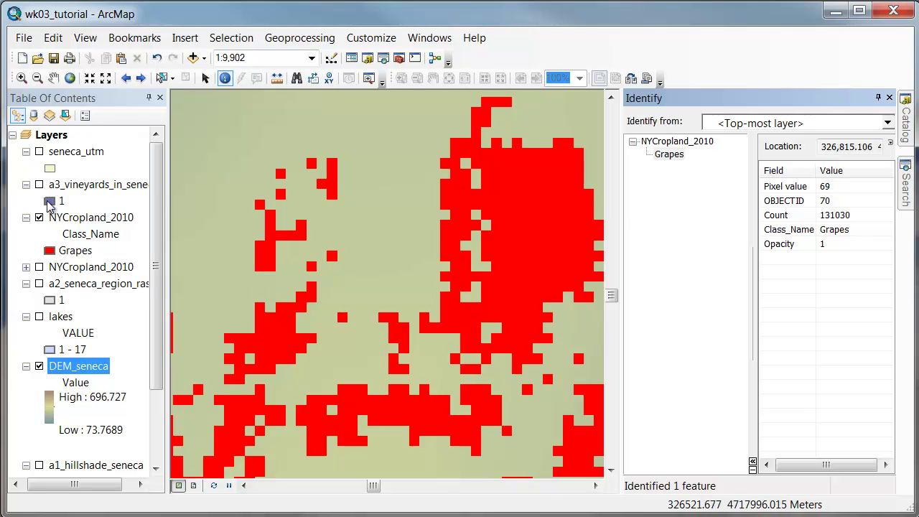
pyautogui.click(38, 184)
pyautogui.click(38, 217)
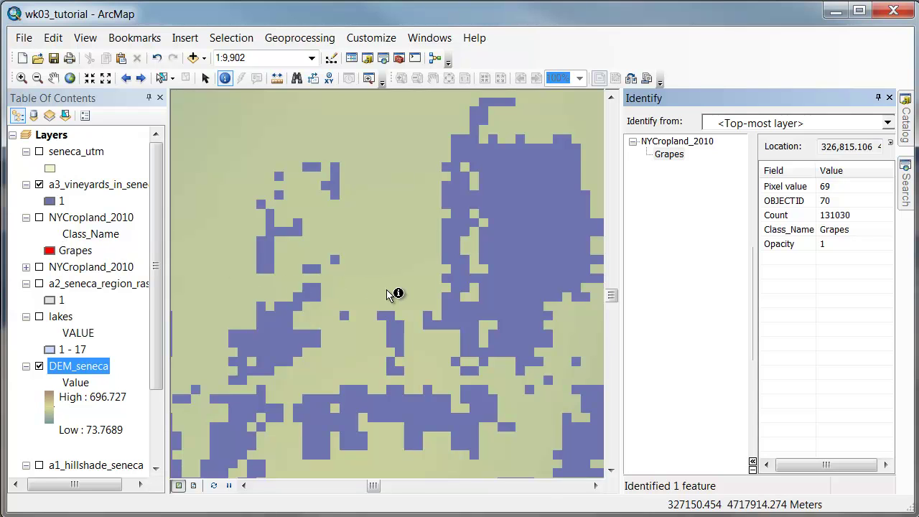